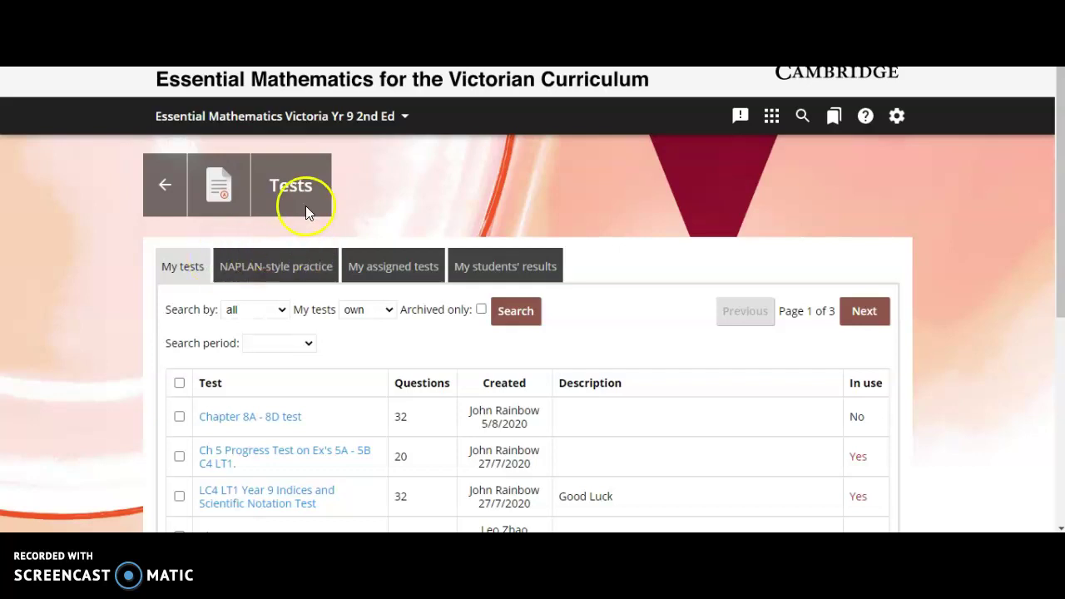
Step: Start creating a new test with the wizard from the list of own tests
scroll(398, 220, down, 1)
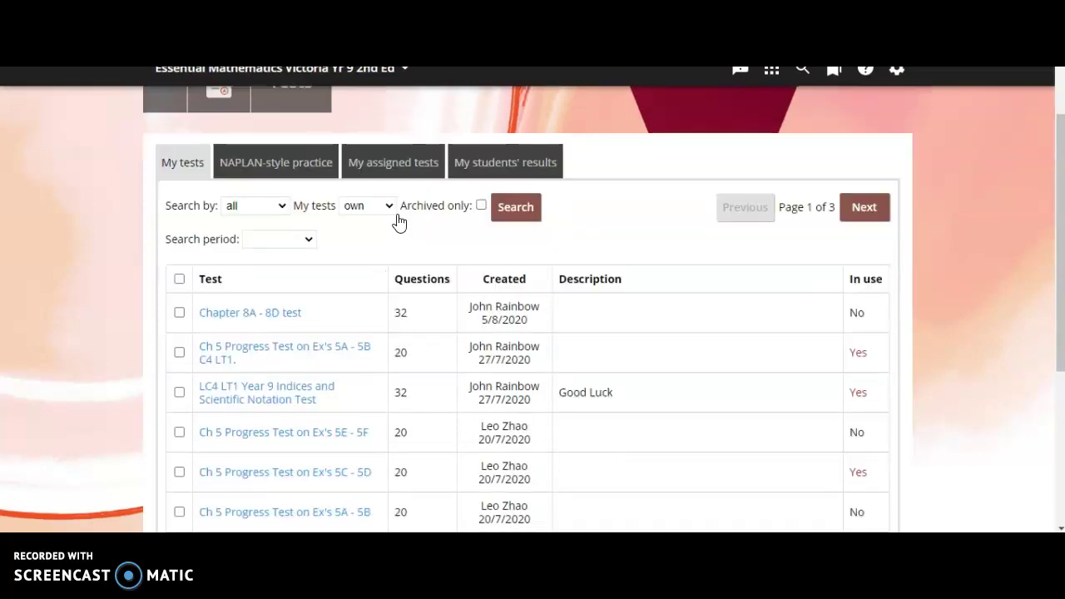
click(166, 159)
scroll(255, 274, down, 8)
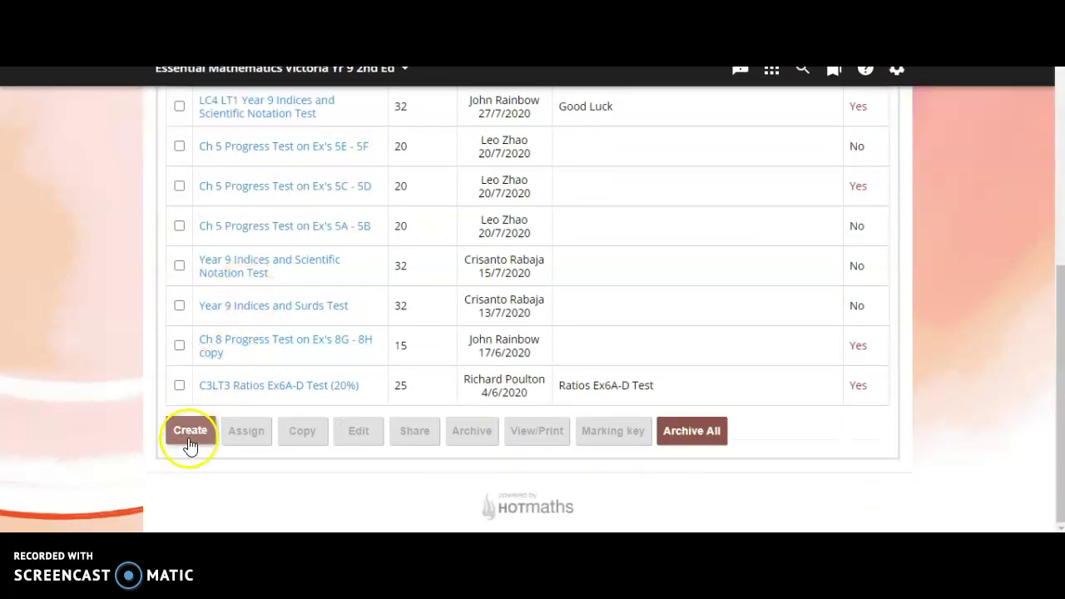
click(190, 433)
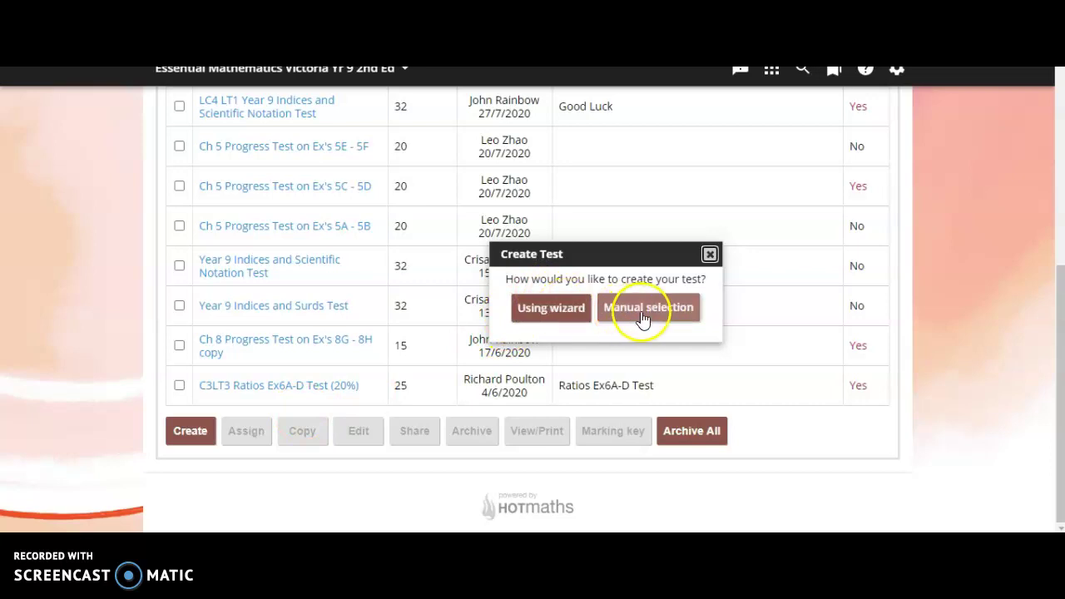
click(552, 309)
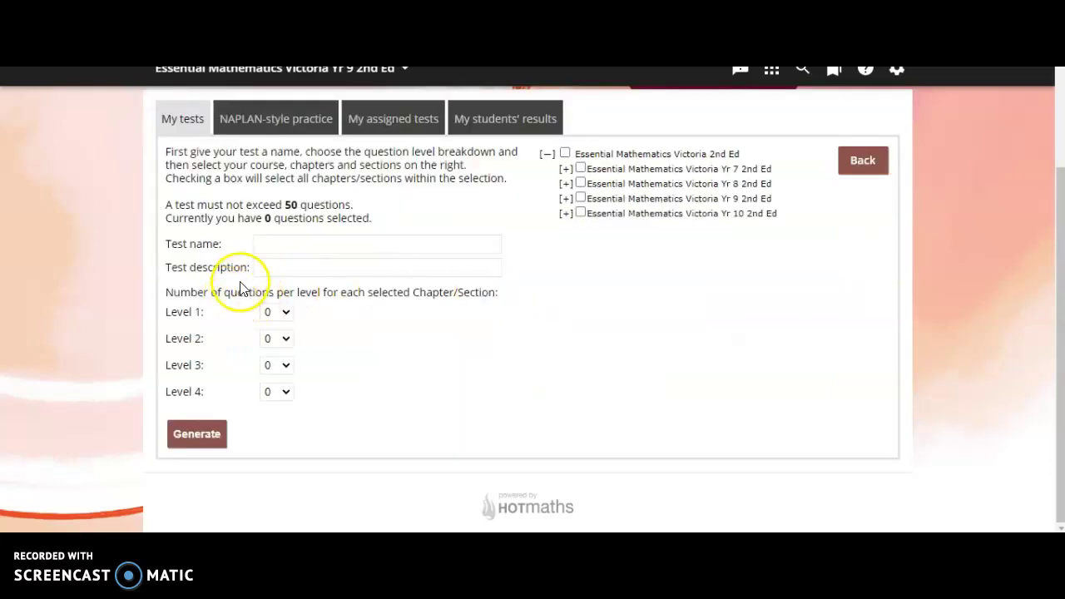
Step: Set the number of questions per selected section to 2 for each of Levels 1 to 4
click(275, 313)
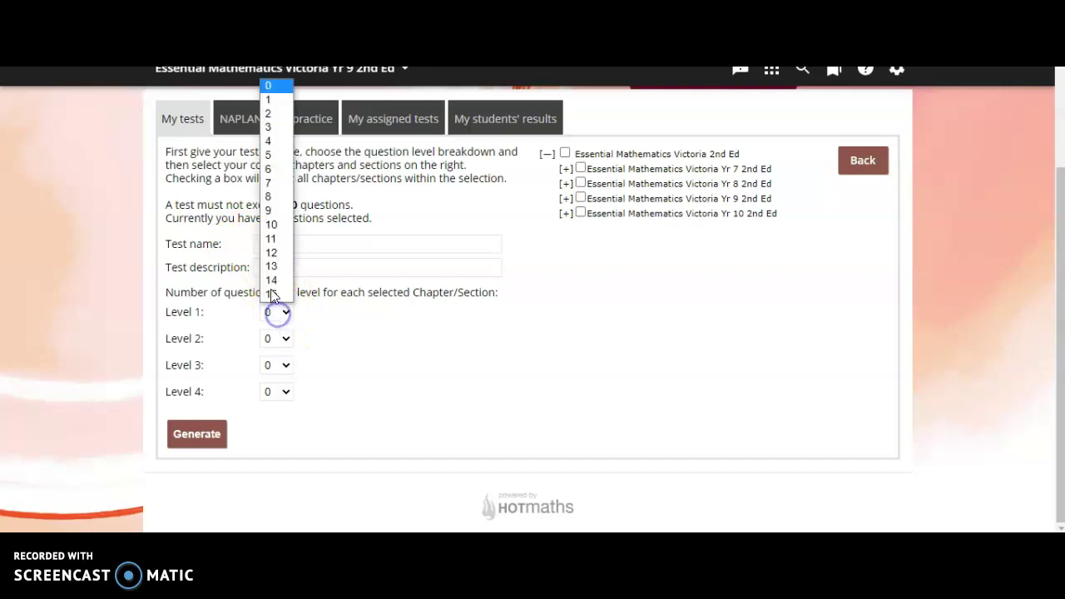
click(269, 117)
click(288, 337)
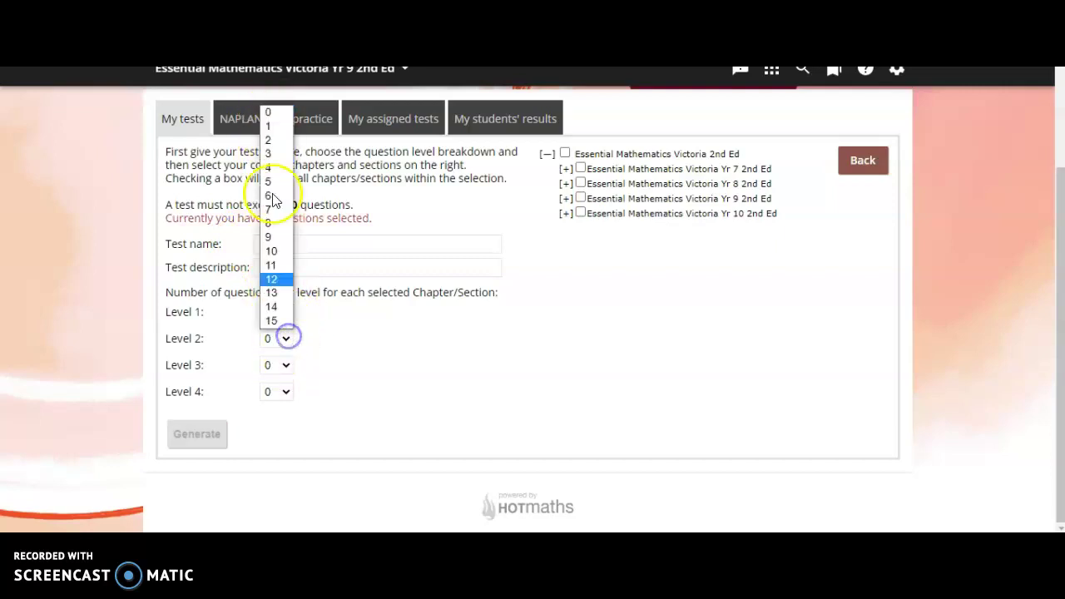
click(279, 142)
click(275, 367)
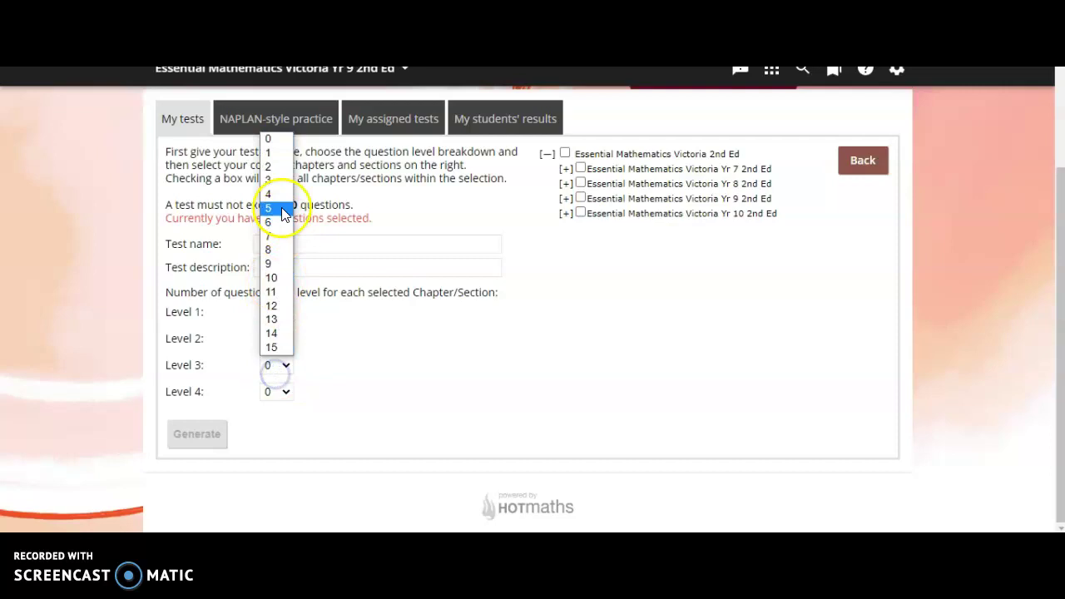
click(277, 169)
click(277, 392)
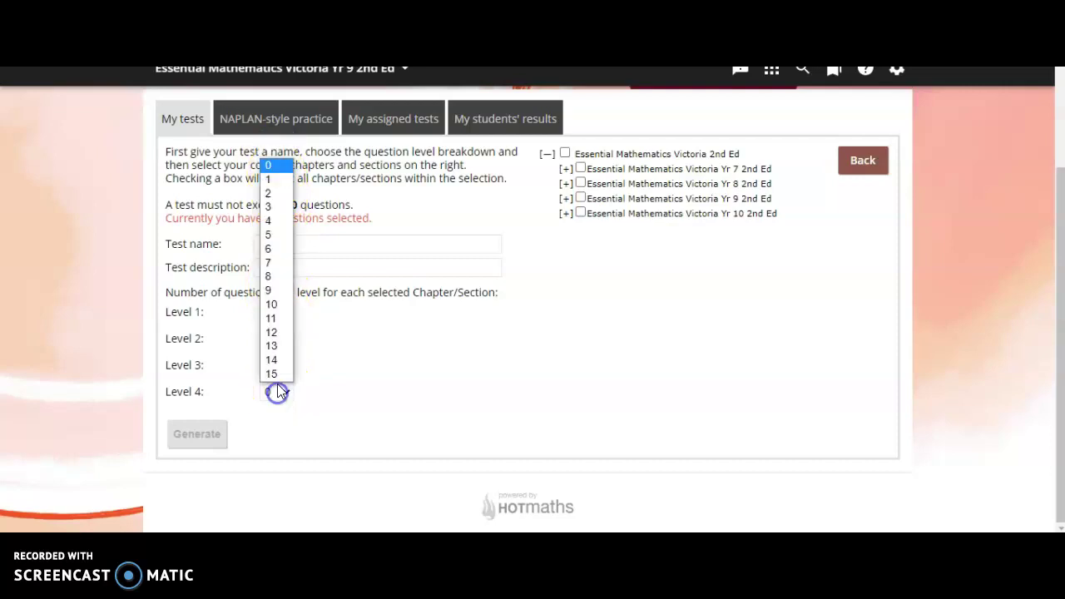
click(282, 193)
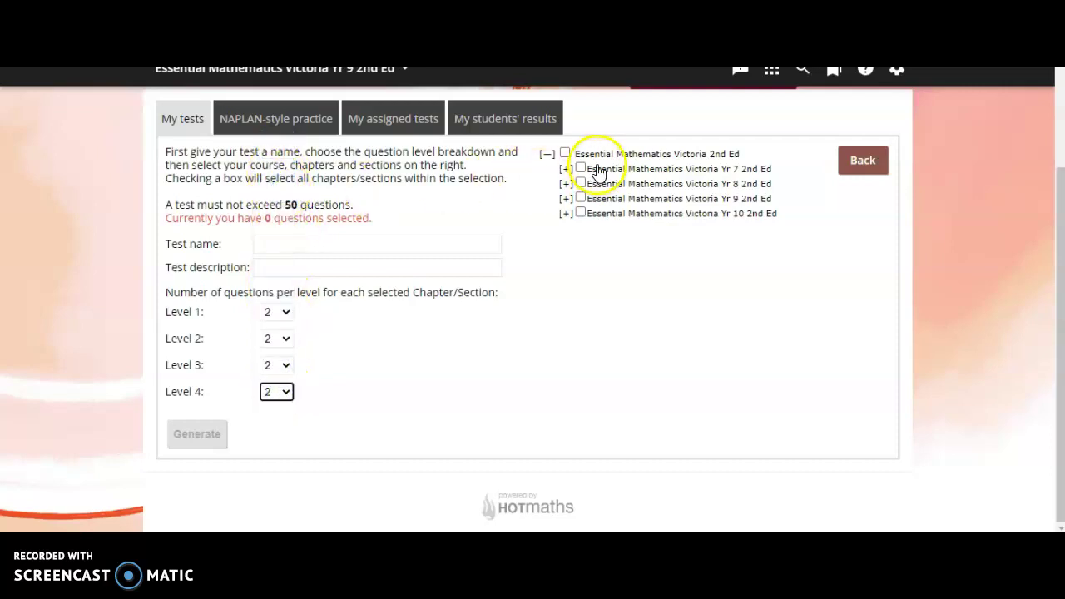
Step: Select sections 8A, 8B, 8C and 8D of Chapter 8: Algebraic techniques in the Yr 9 2nd Ed course
click(565, 200)
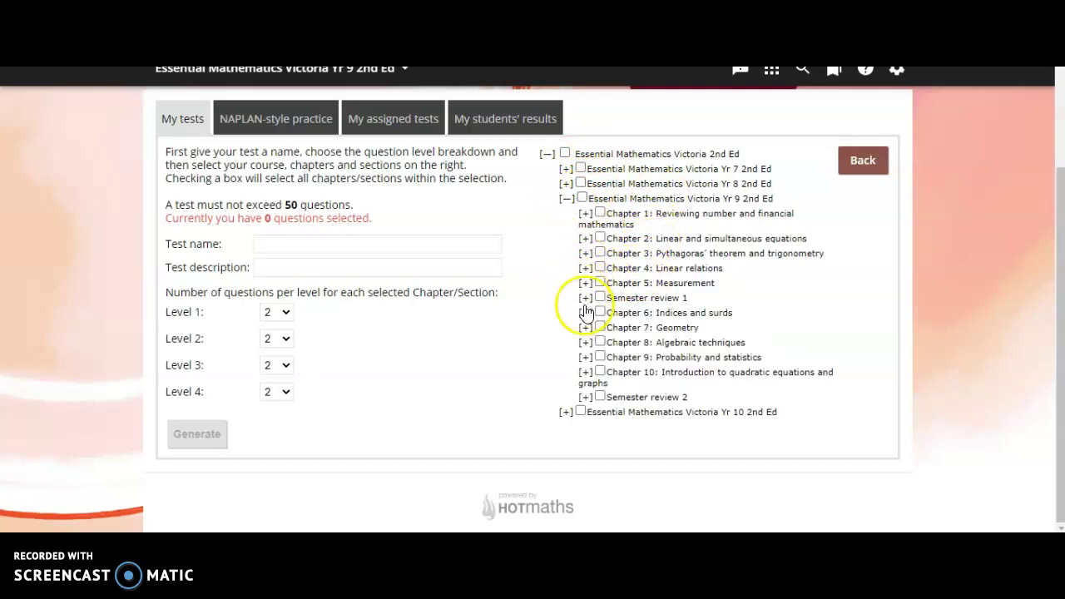
click(585, 343)
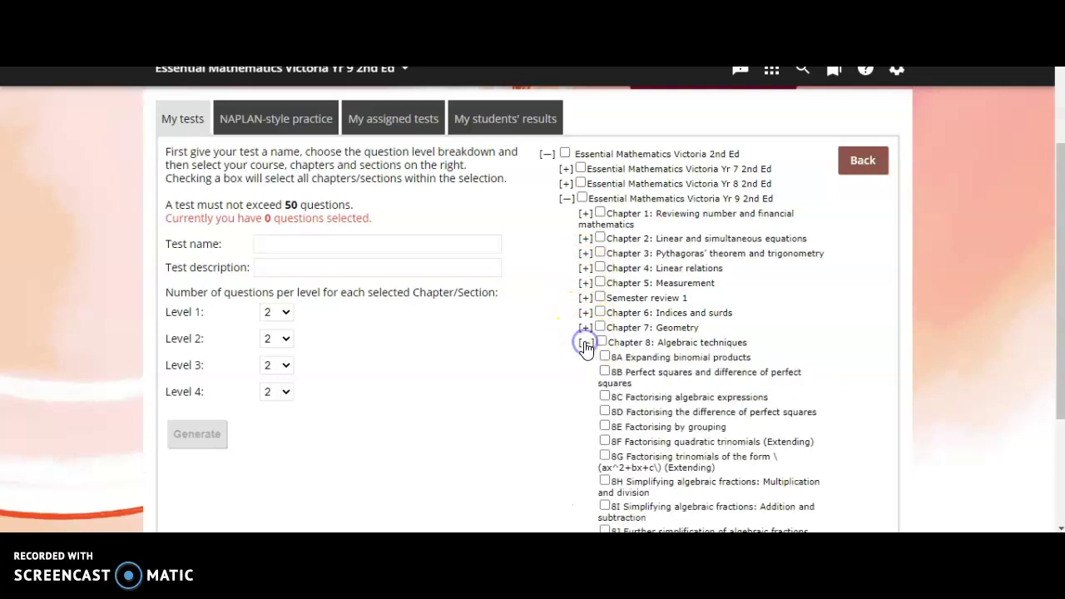
click(605, 357)
click(605, 372)
click(606, 398)
click(605, 412)
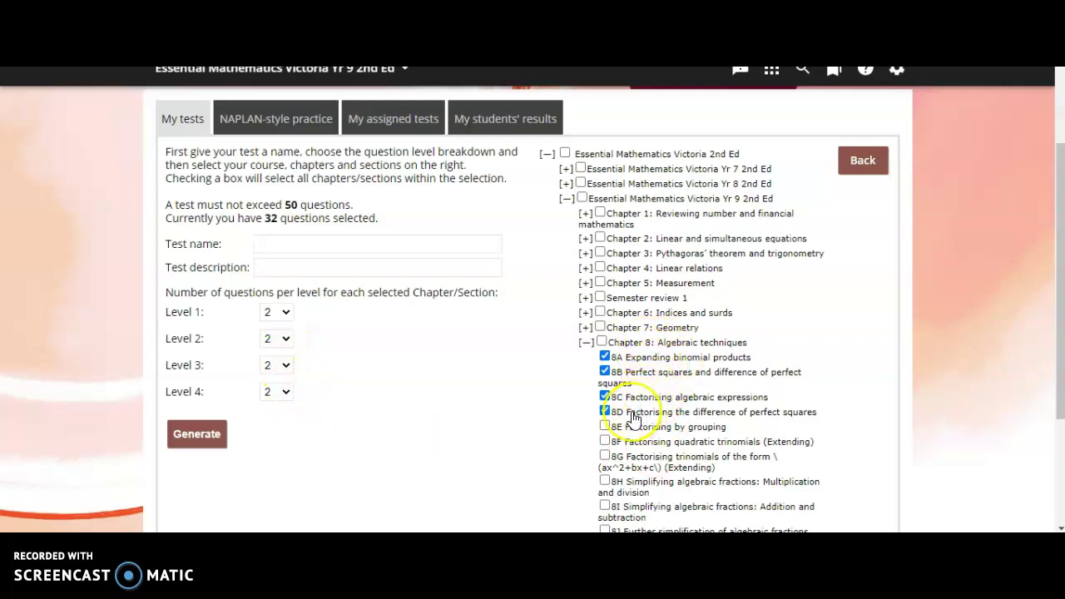
Step: Clear the chosen Chapter 8 sections and select 8A to 8D again
click(604, 371)
click(605, 396)
click(605, 411)
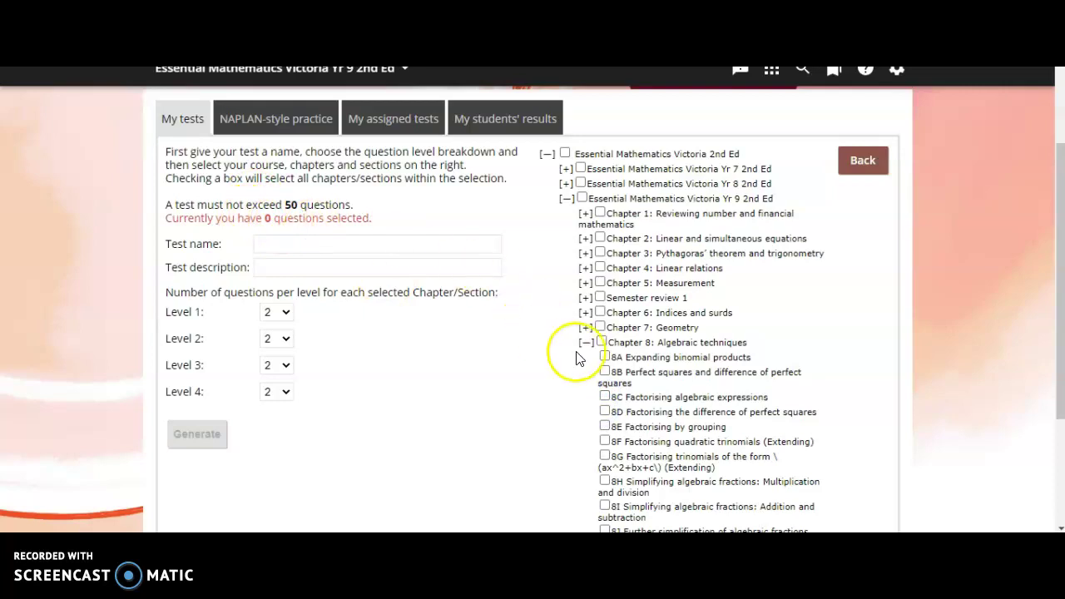
click(604, 356)
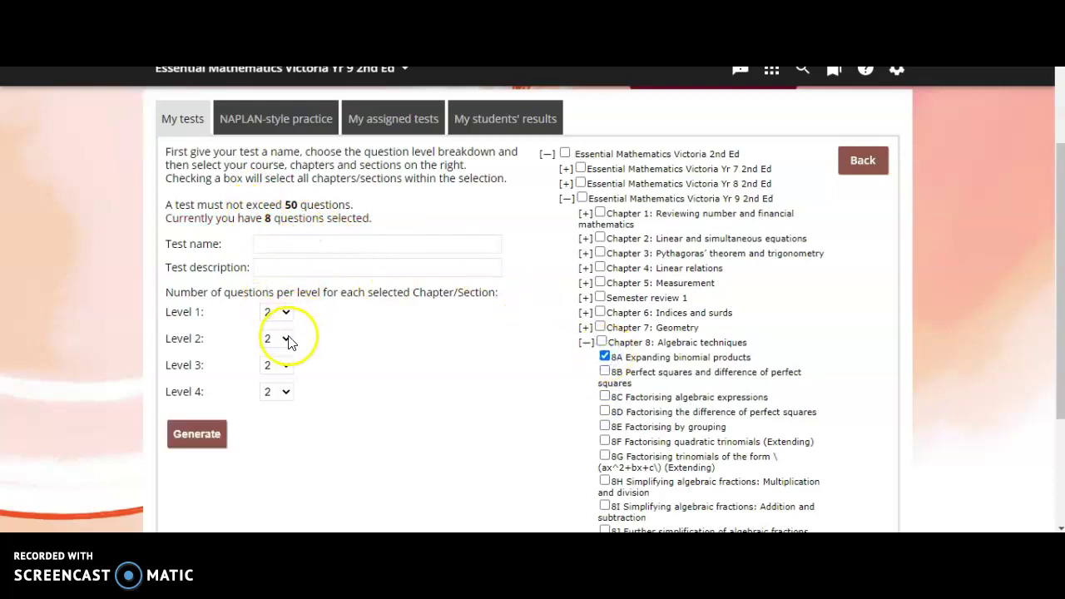
click(603, 373)
click(605, 398)
click(605, 412)
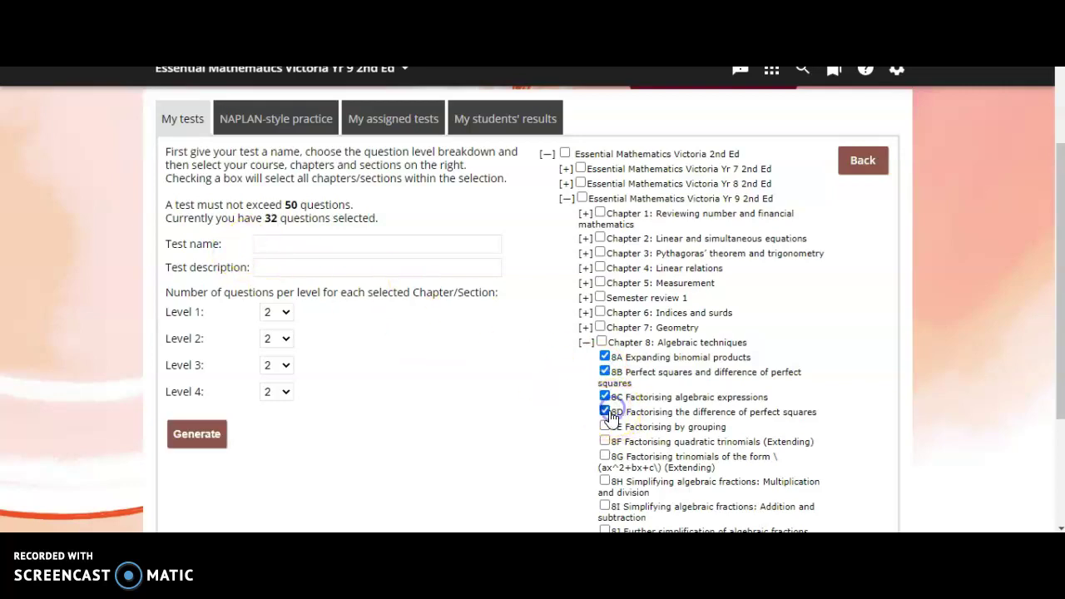
Step: Name the test "Chapter 8A - 8D test." and generate its questions
click(280, 245)
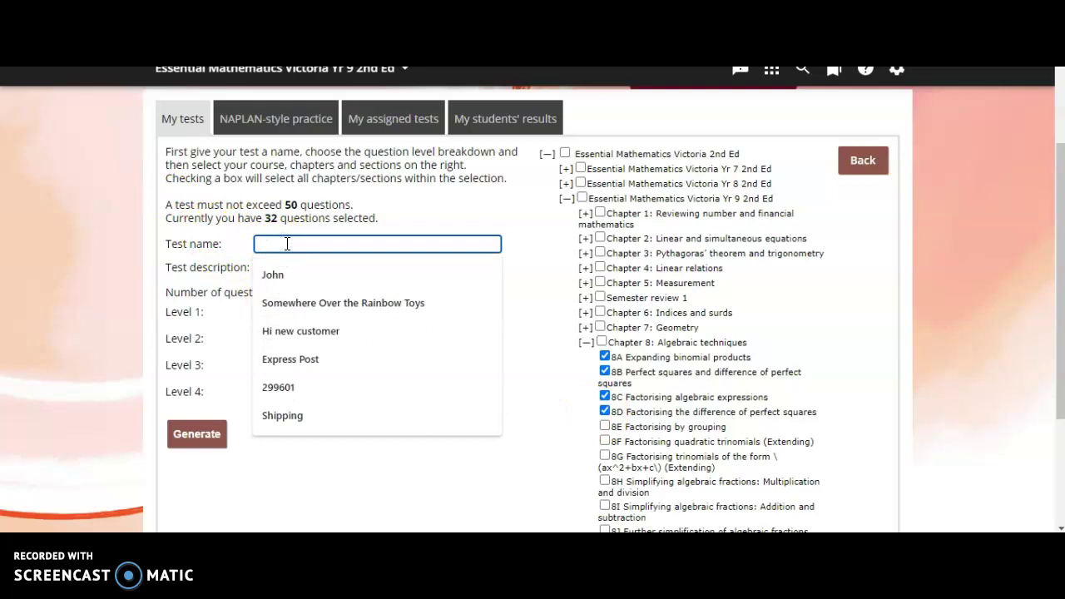
text(Chapter)
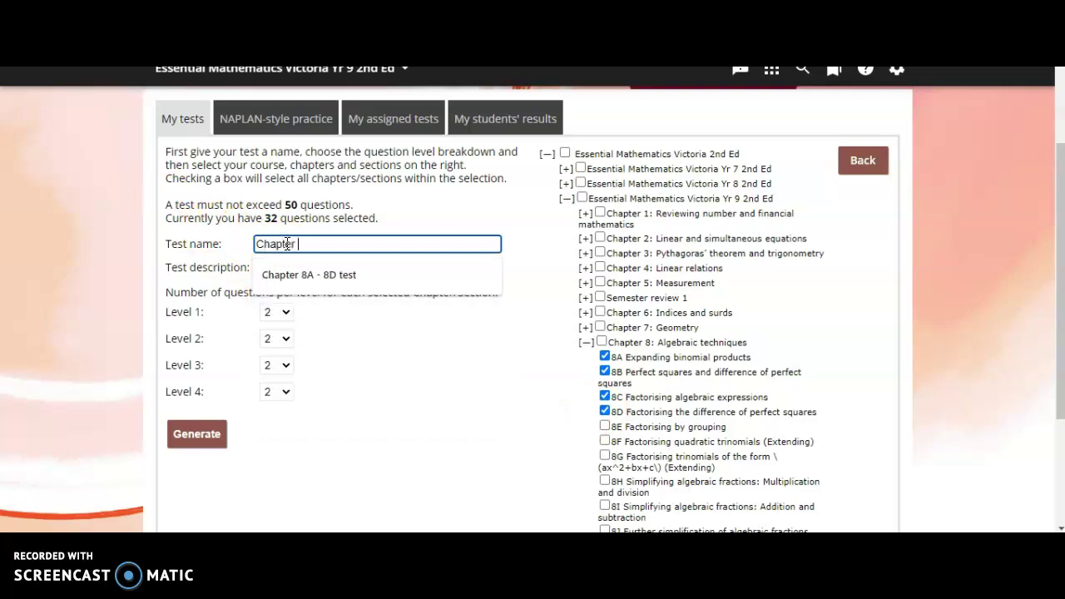
text( 8-)
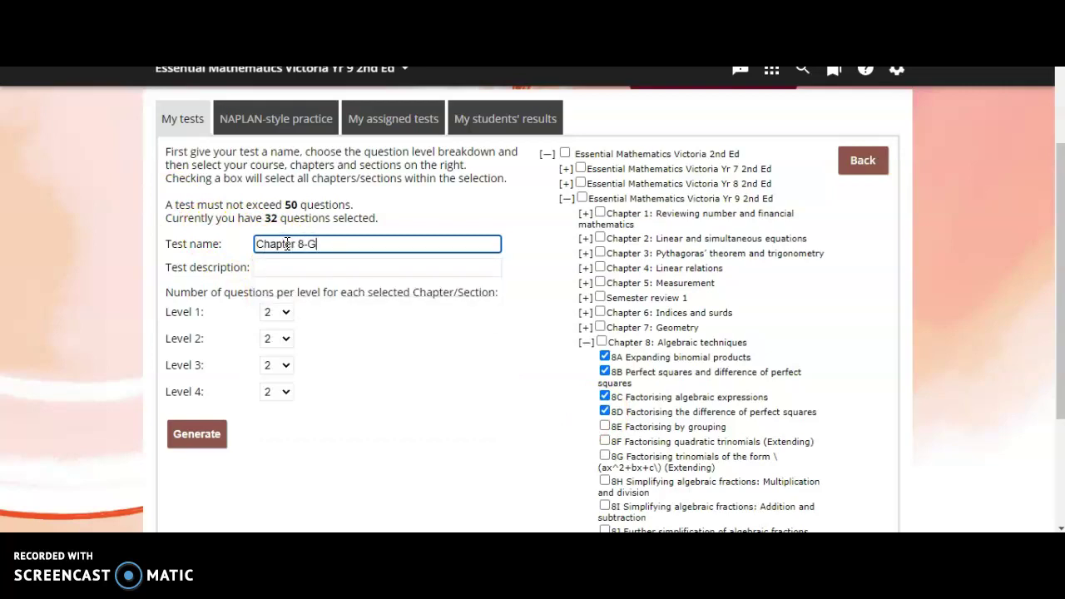
key(BackSpace)
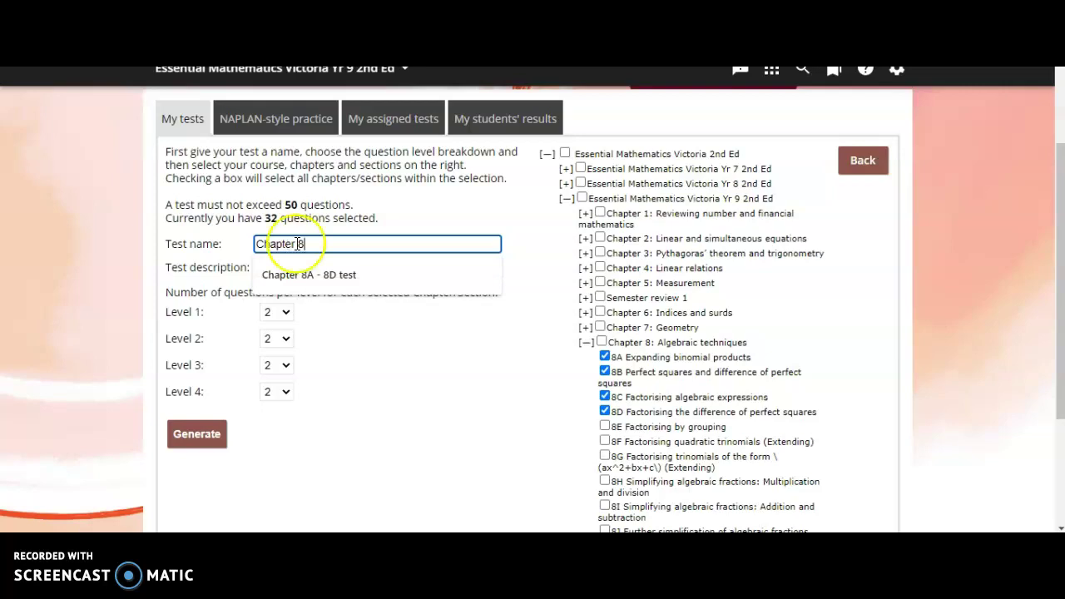
click(316, 279)
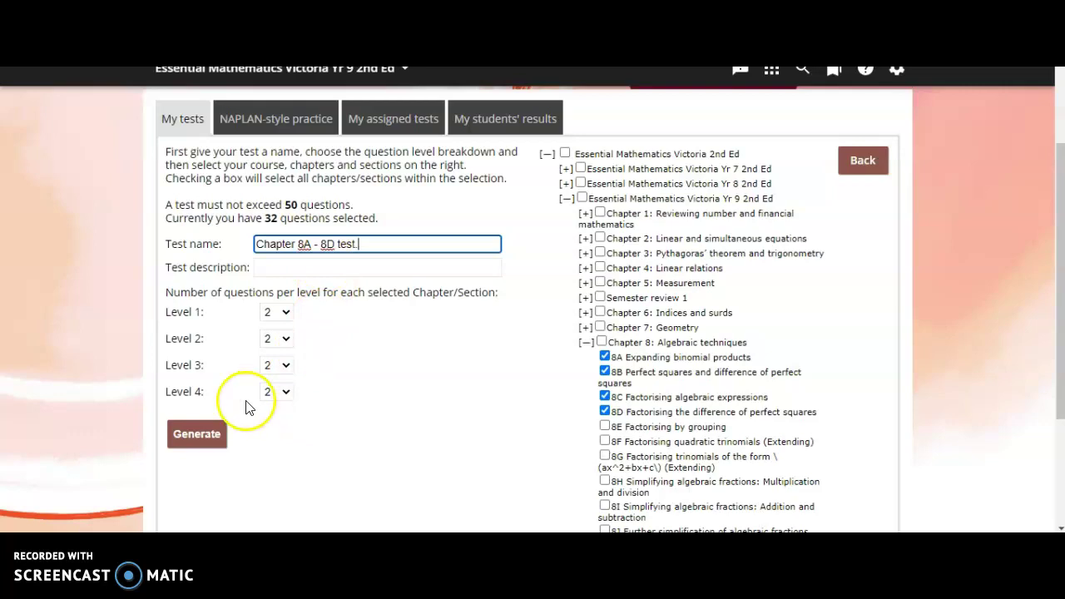
click(200, 434)
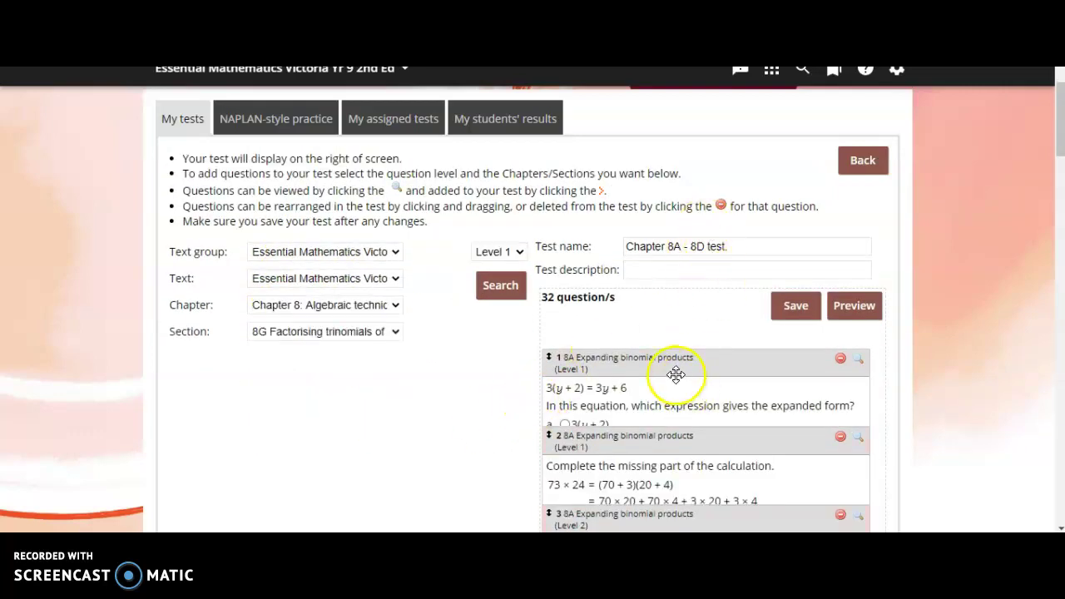
Step: Review the generated question list and view the first 8A Expanding binomial products question in full
scroll(686, 416, down, 4)
scroll(685, 424, up, 4)
scroll(792, 136, down, 3)
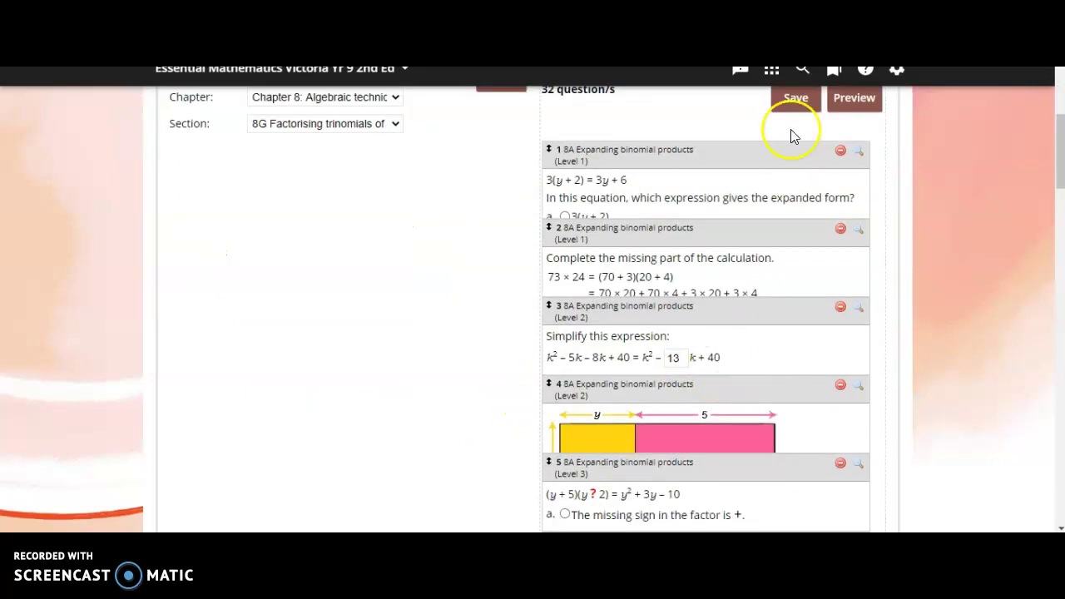
click(859, 150)
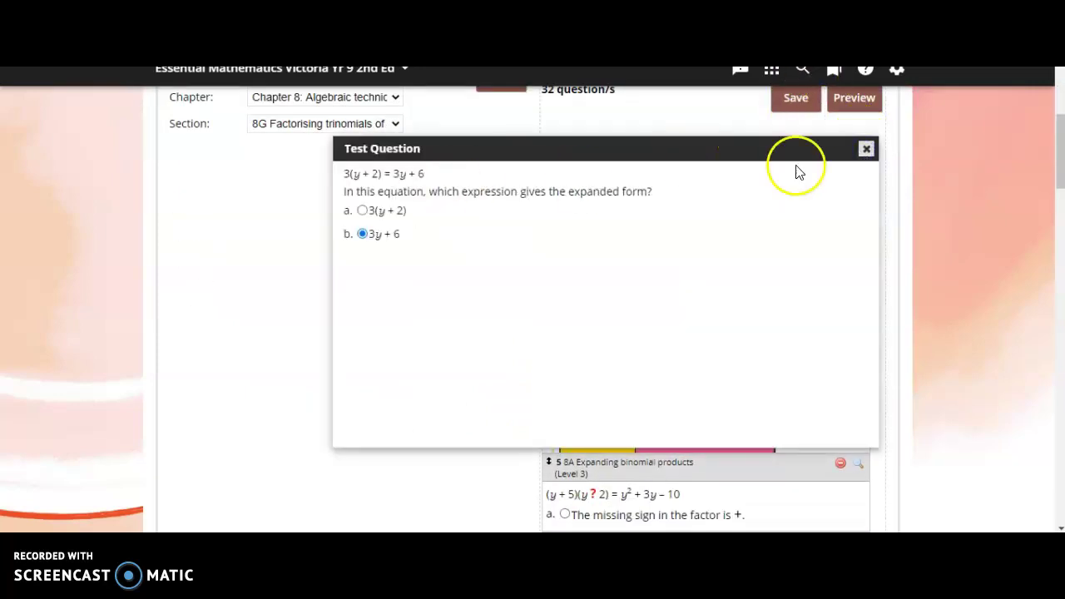
click(866, 148)
scroll(773, 195, up, 3)
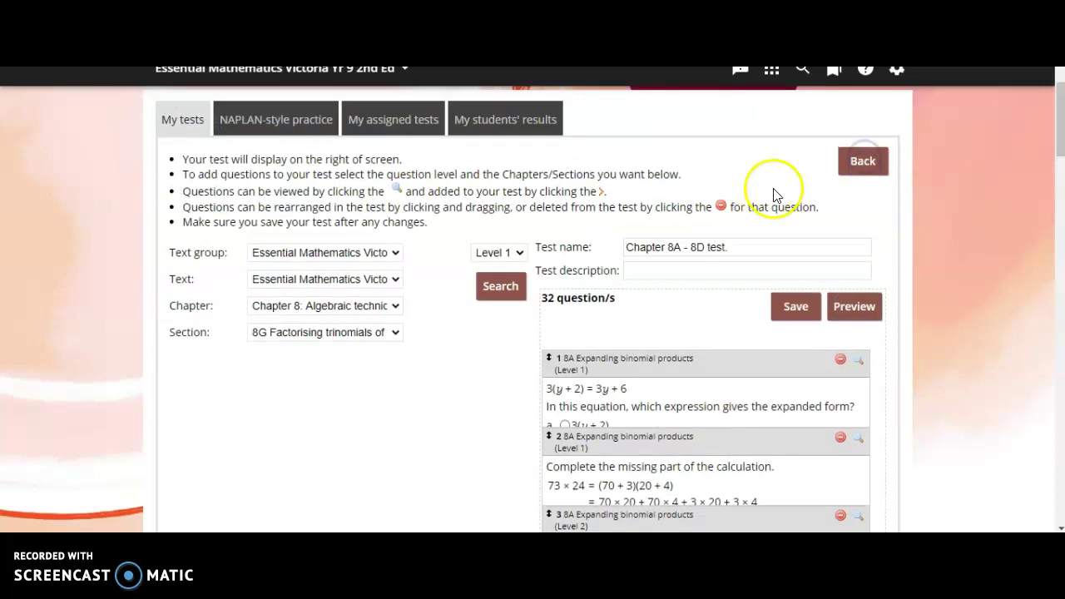
Step: Save the generated test and return to the list of own tests
click(786, 312)
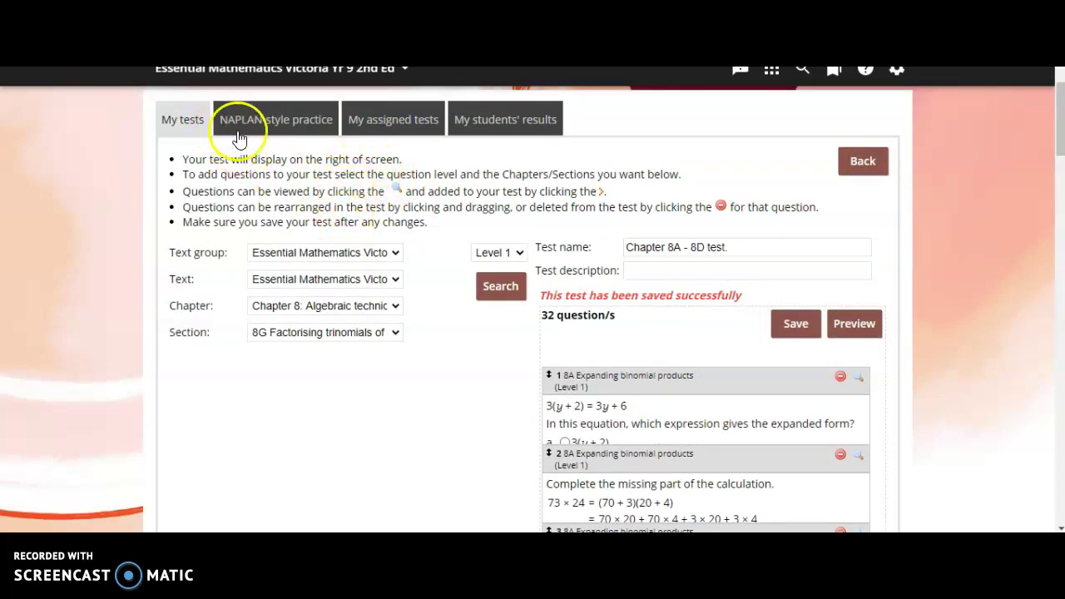
scroll(879, 191, up, 2)
click(866, 274)
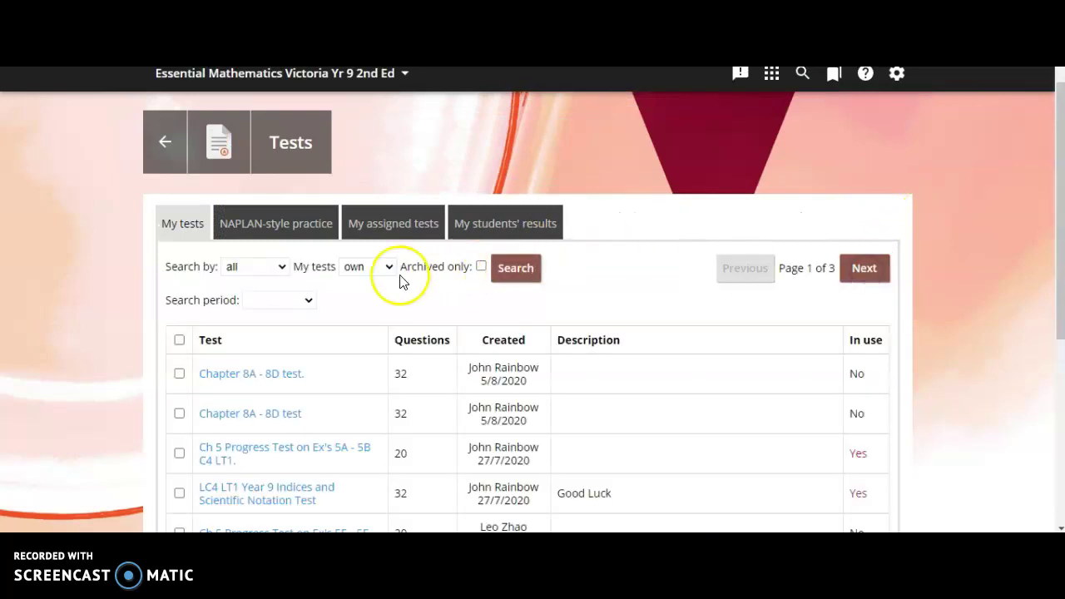
Step: Start creating a second test with the wizard
scroll(280, 286, down, 4)
click(206, 464)
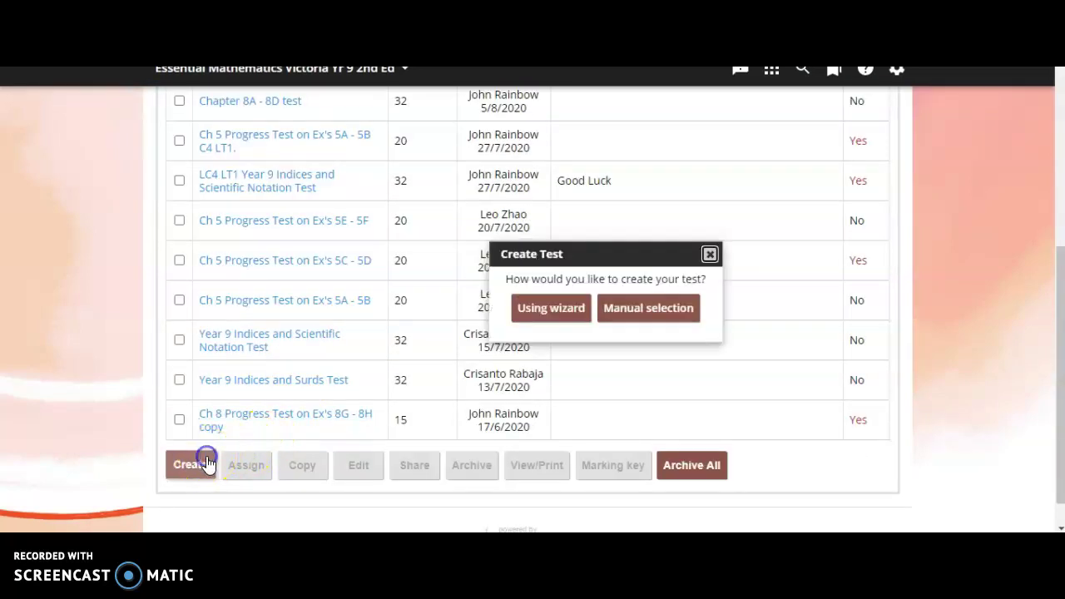
click(553, 309)
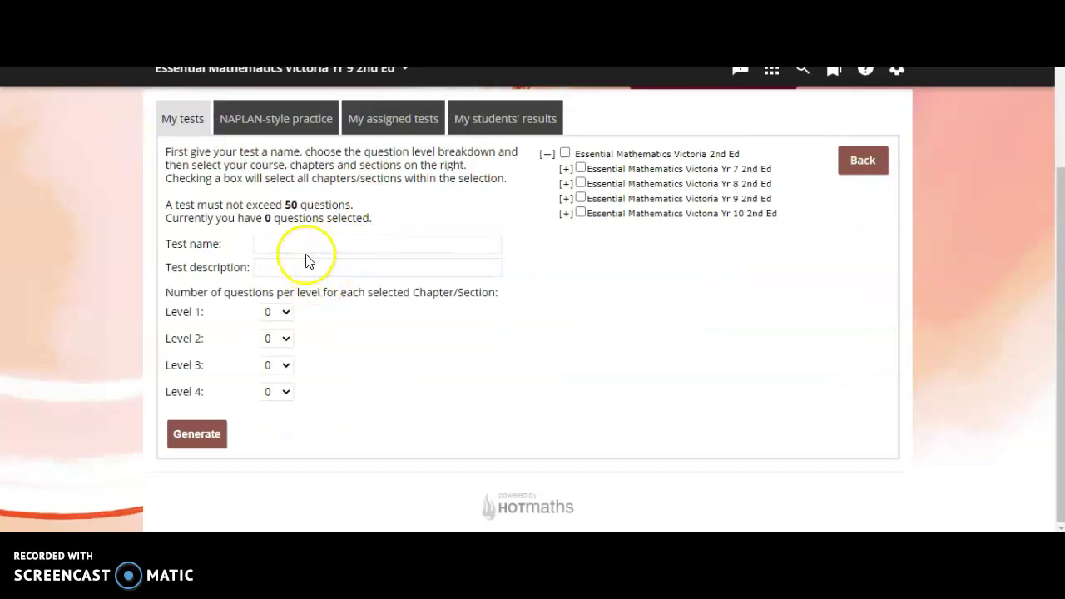
Step: Give the second test 2 questions per selected section at each of Levels 1 to 4
click(288, 316)
key(2)
click(275, 335)
key(2)
click(277, 369)
key(2)
click(273, 397)
key(2)
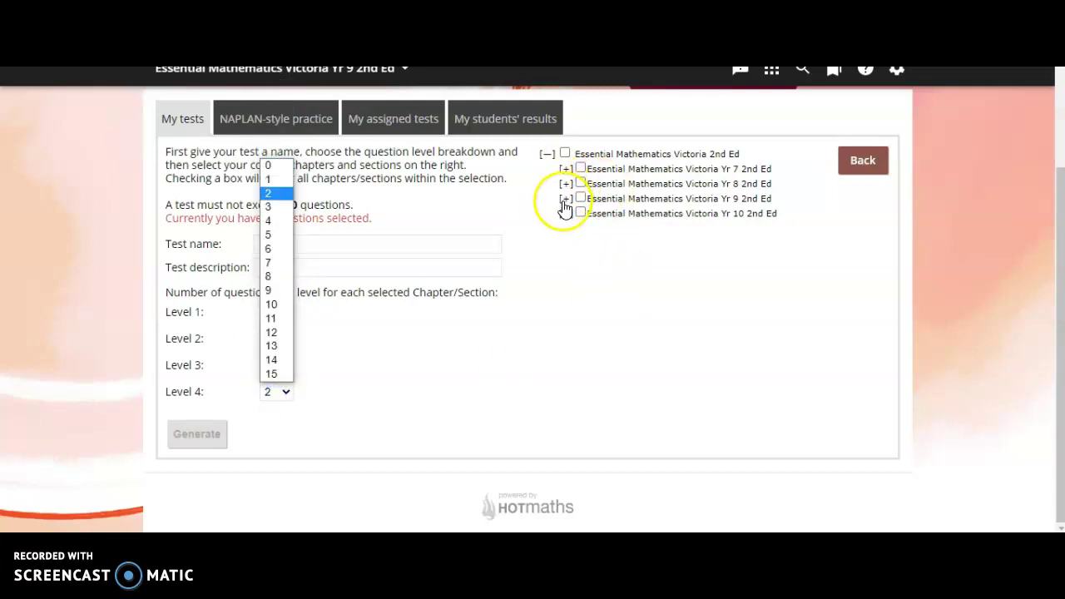
Step: Include sections 8A to 8D of the Yr 9 Chapter 8: Algebraic techniques in the second test
click(565, 202)
click(566, 200)
click(585, 343)
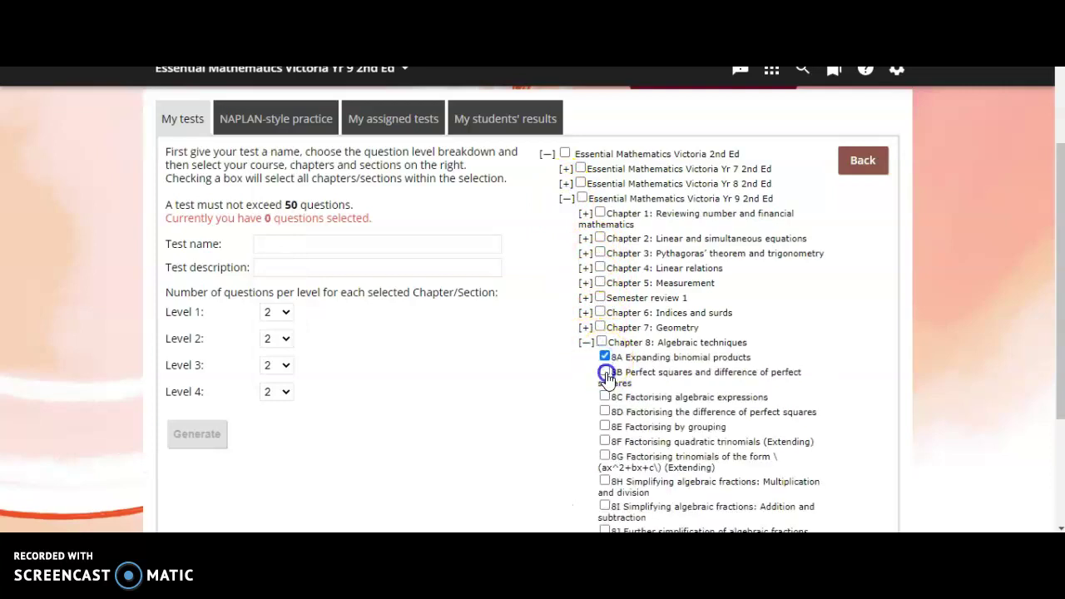
click(607, 376)
click(607, 396)
click(607, 411)
Step: Name the second test "Chapter 8A - 8D test.." in the wizard
click(357, 243)
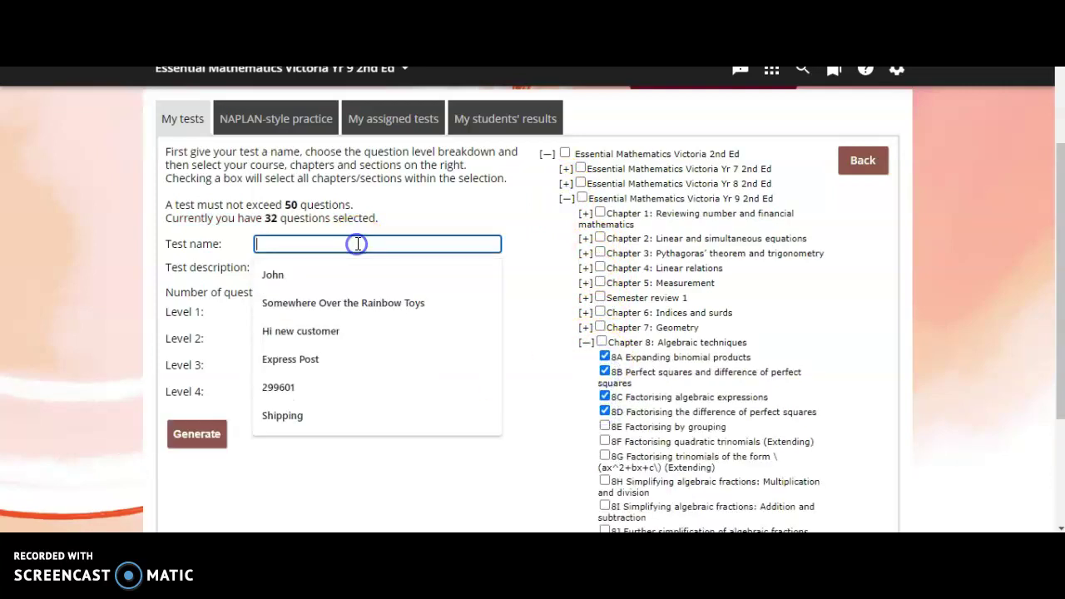
text(Chapter 8A - 8D test)
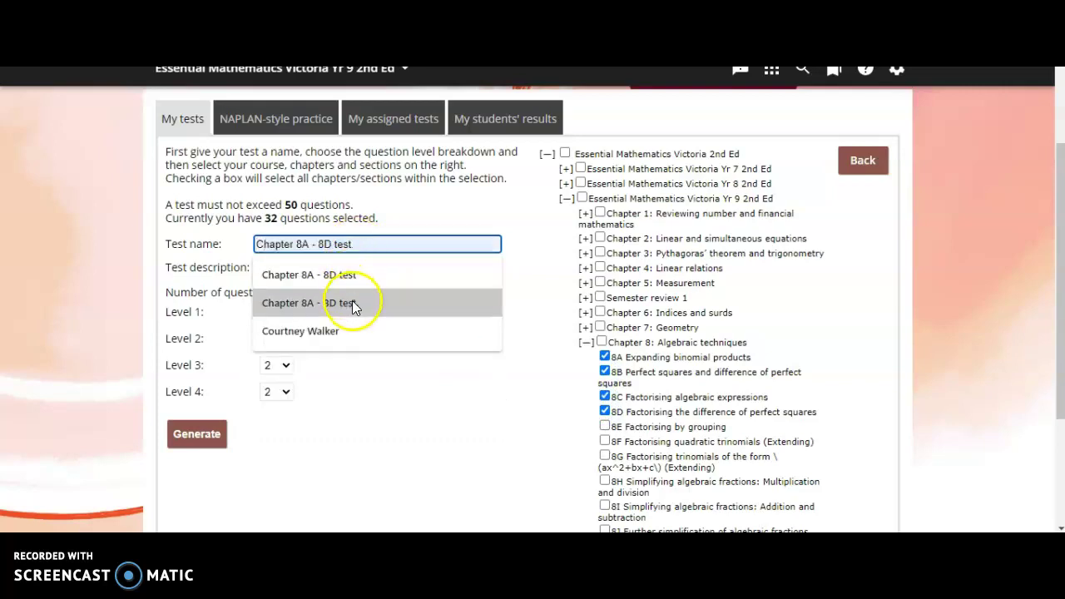
click(349, 302)
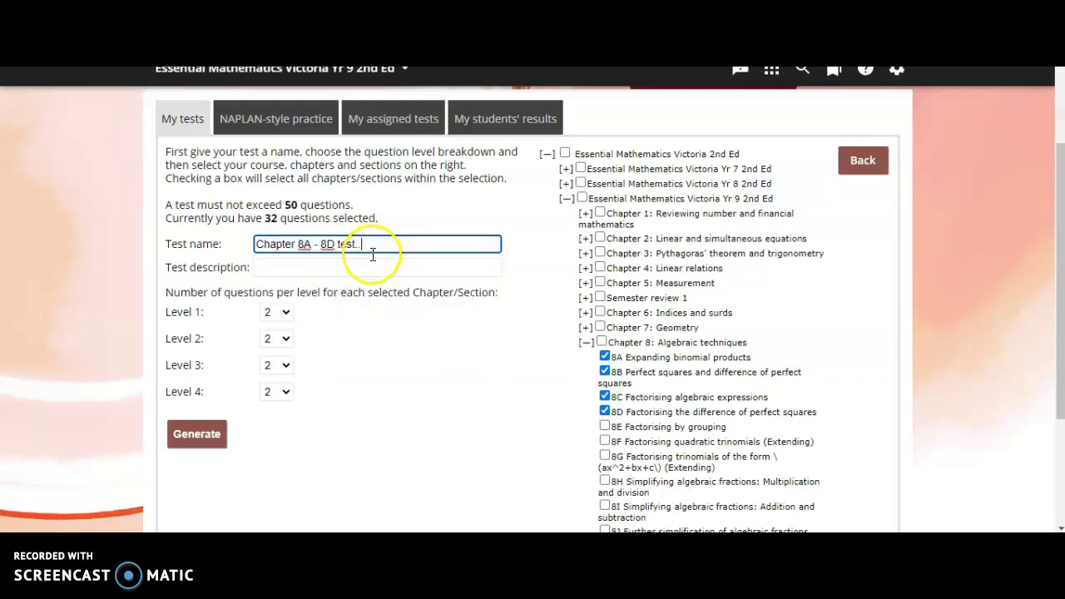
key(BackSpace)
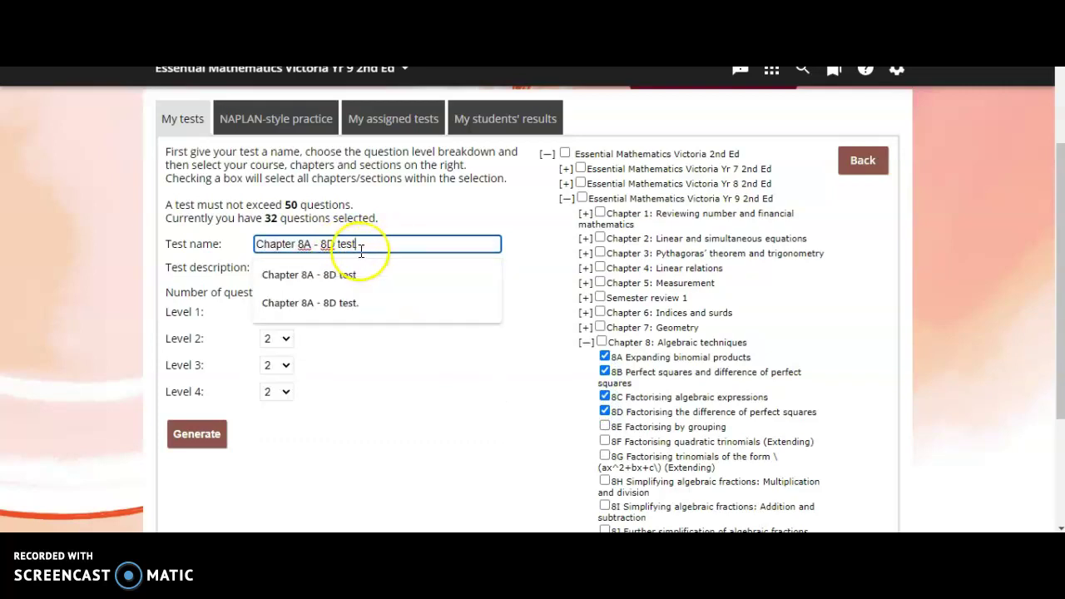
text(..)
click(286, 239)
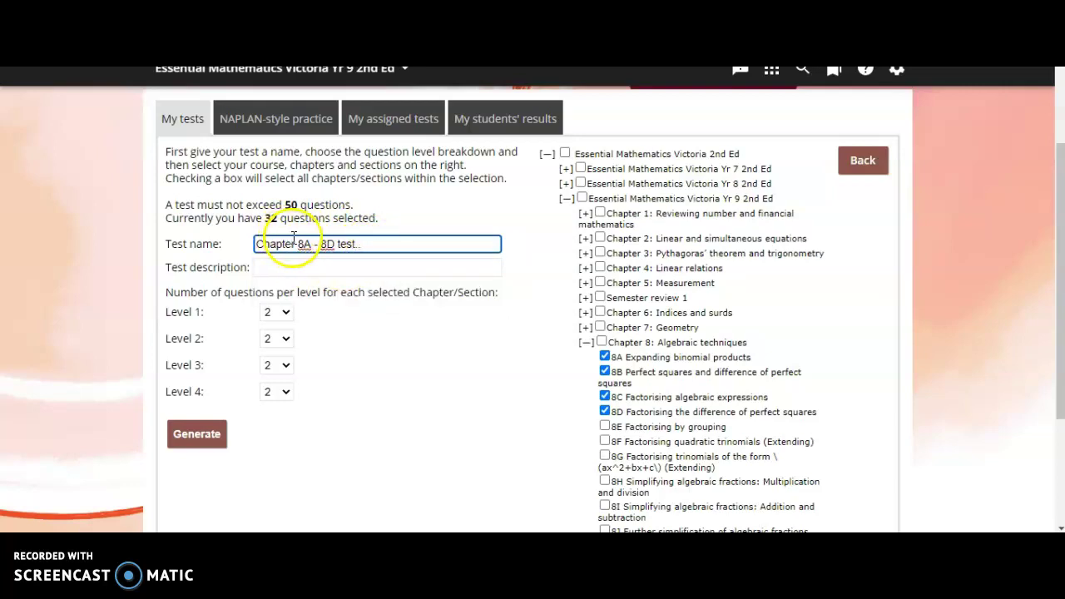
Step: Generate and save the second test, returning to the list of own tests
click(189, 434)
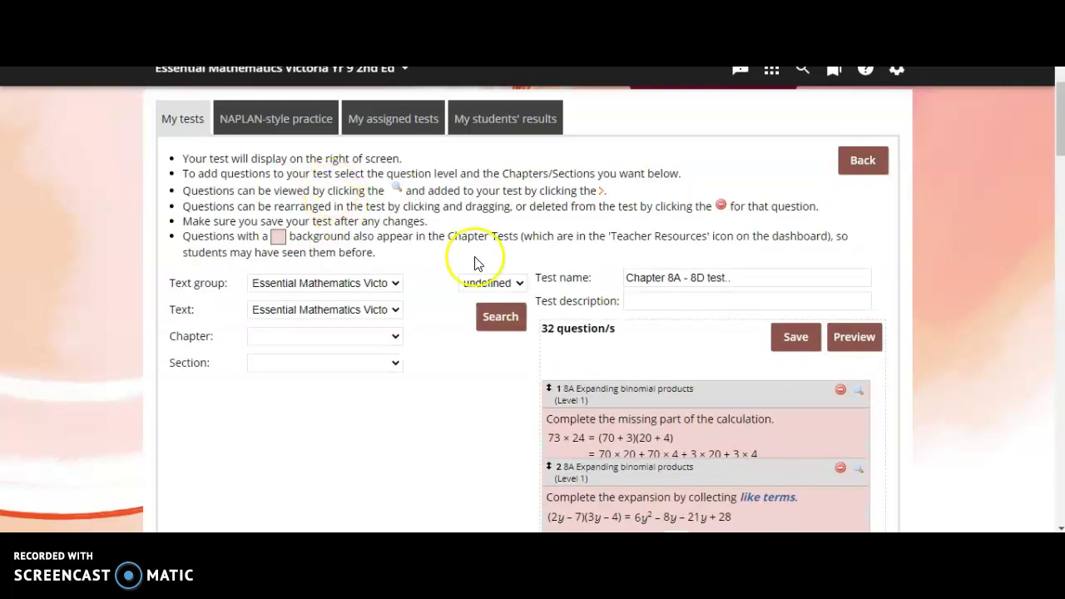
click(809, 307)
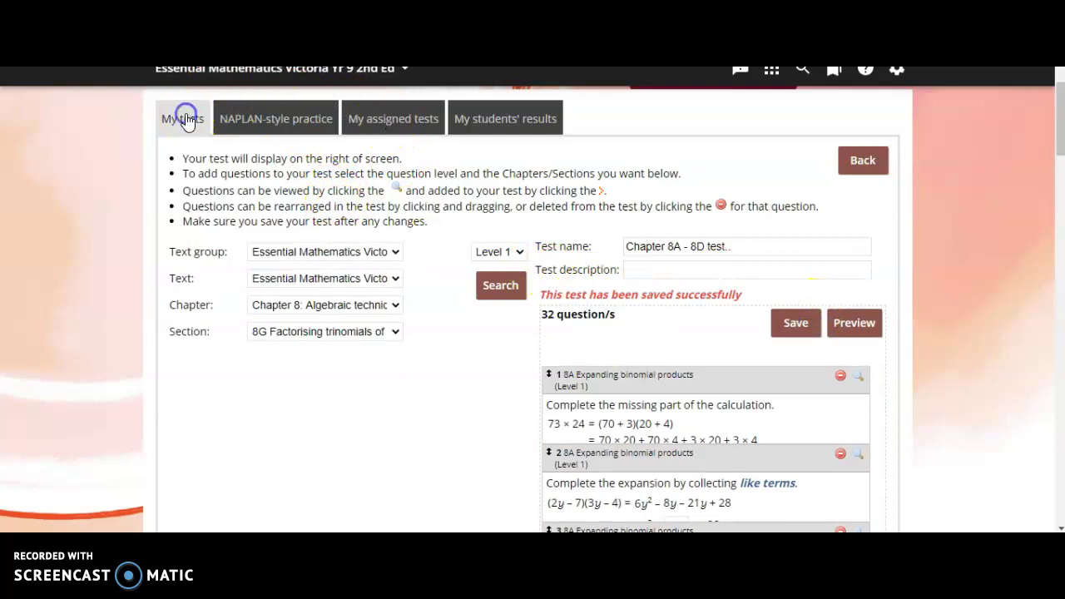
click(845, 160)
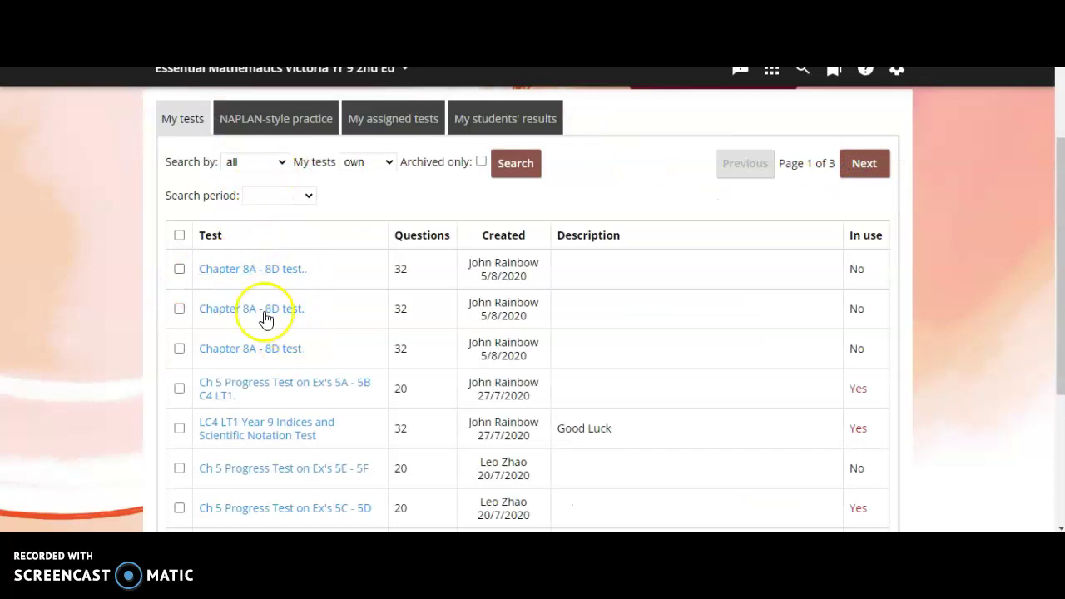
Step: Begin assigning "Chapter 8A - 8D test" in assessment format, with its start set to 05/08/2020 11:45
click(180, 349)
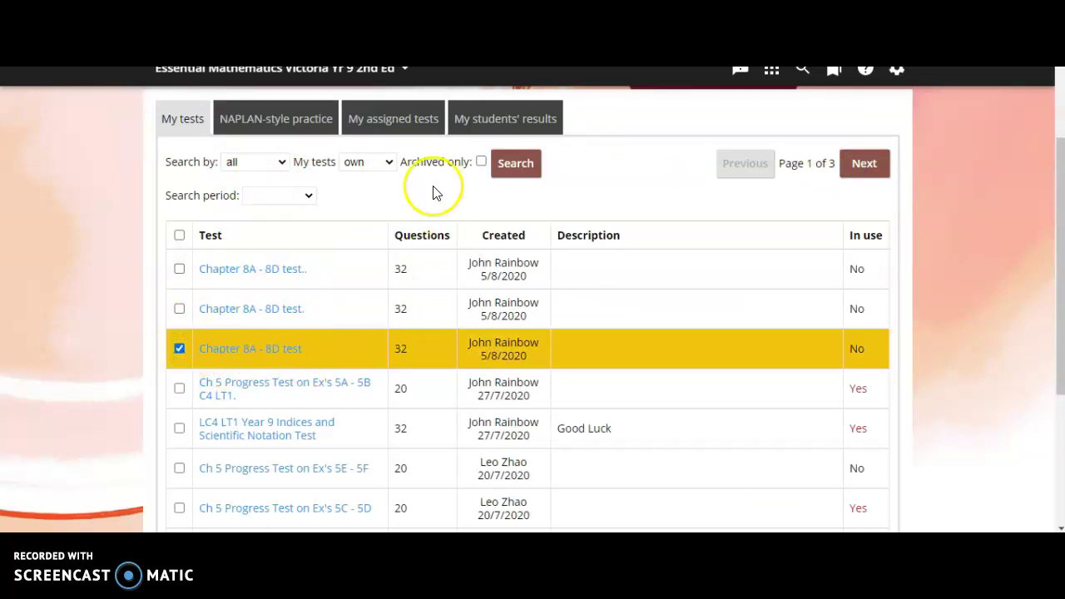
scroll(357, 338, down, 3)
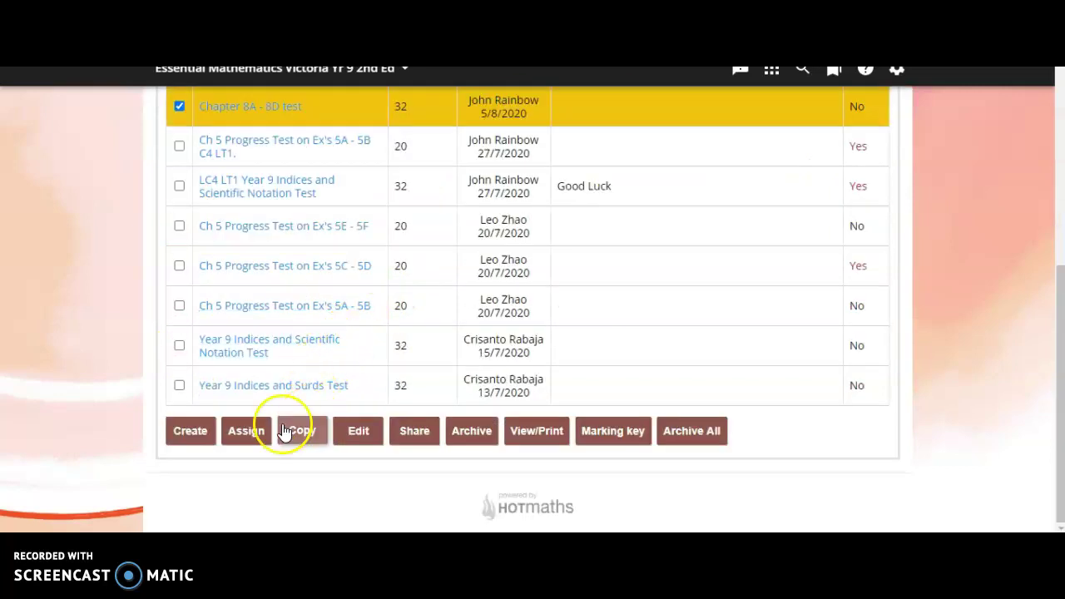
click(250, 431)
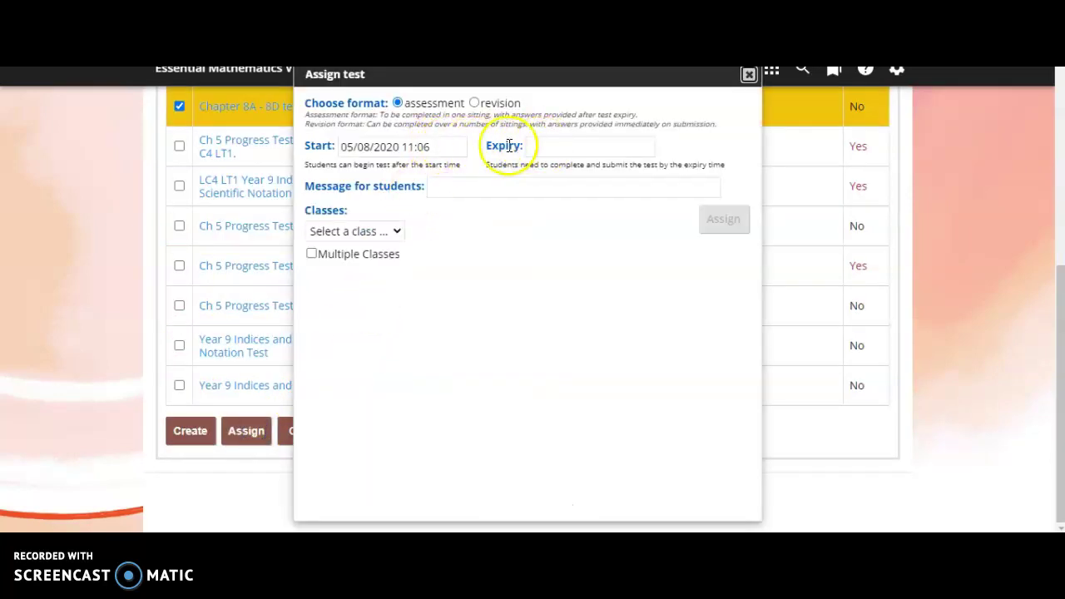
click(377, 146)
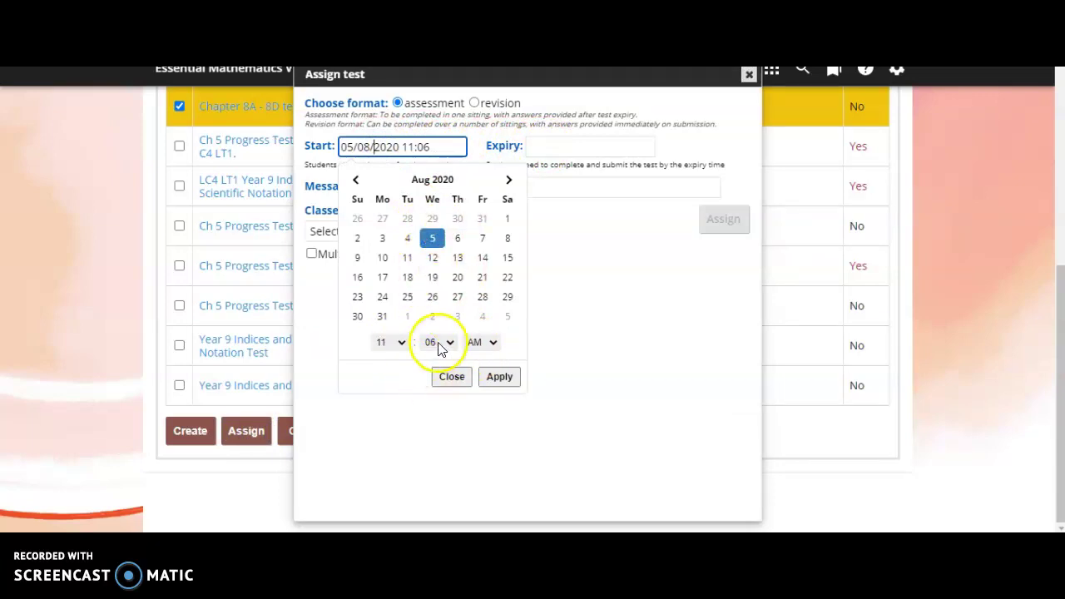
click(437, 342)
drag(455, 147, 439, 243)
click(439, 241)
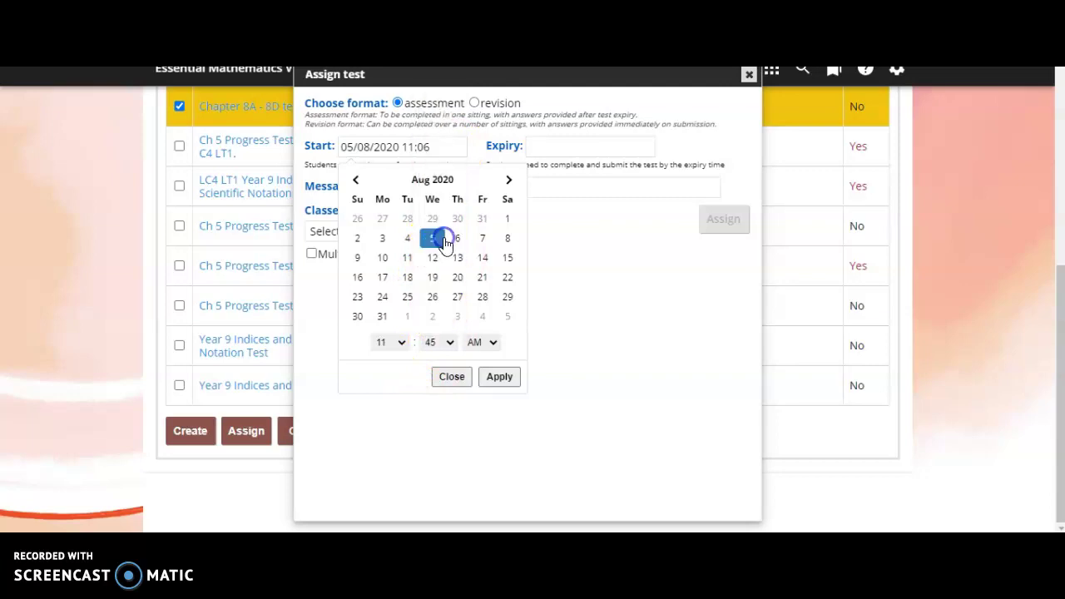
click(499, 376)
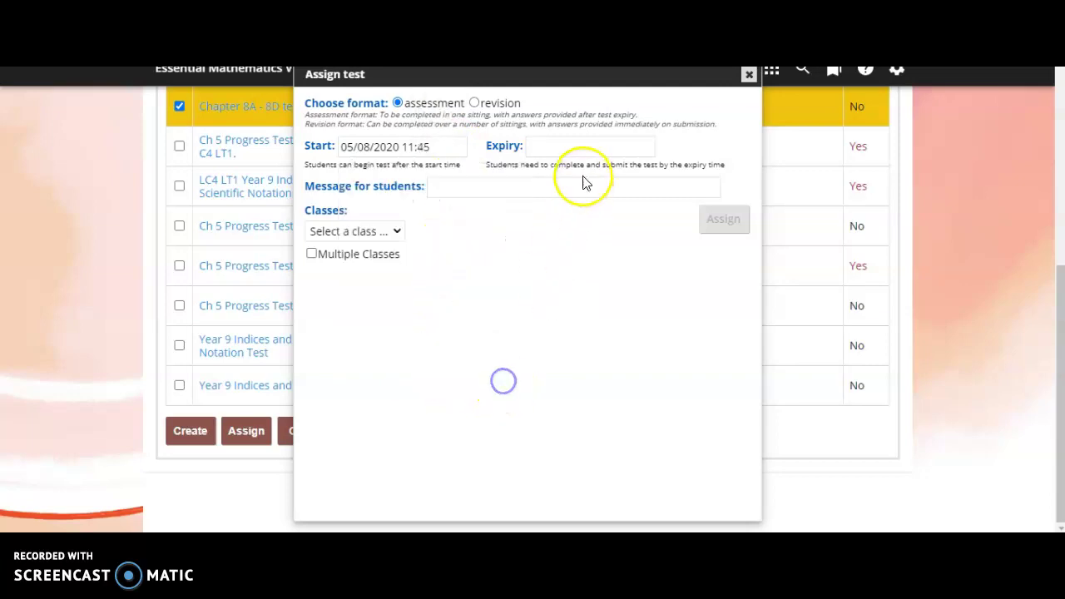
Step: Set the assignment's expiry to 06/08/2020 11:06 and enter "Good Luck" as the message for students
click(574, 148)
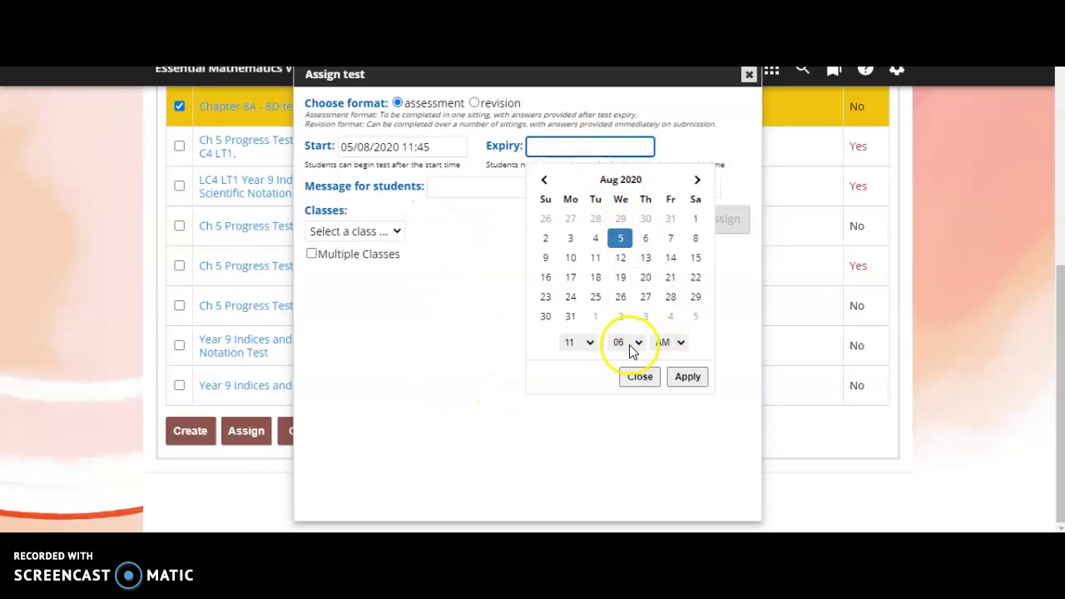
click(645, 239)
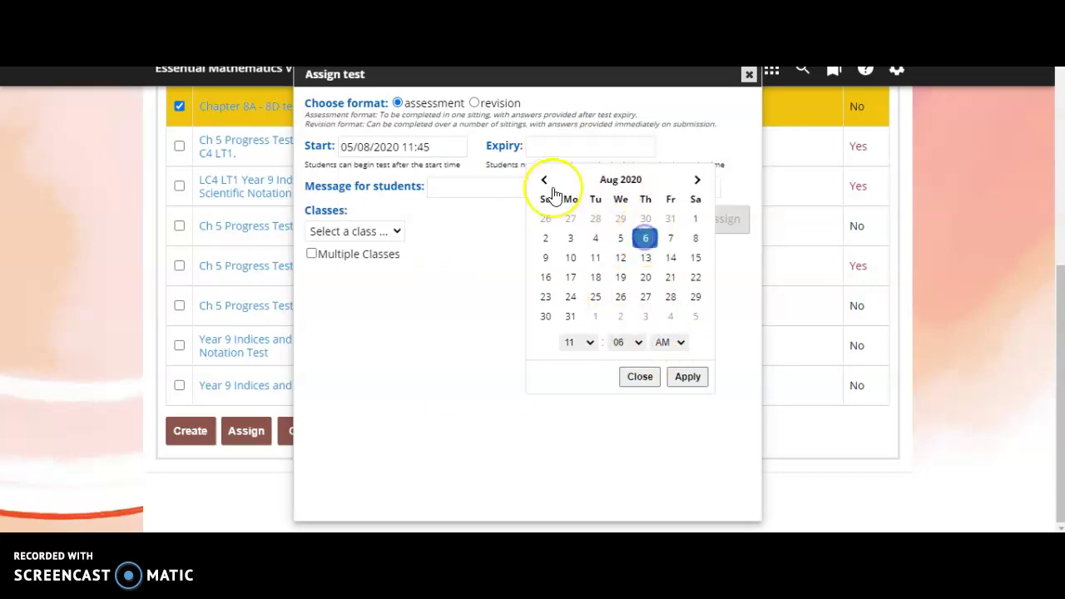
click(589, 343)
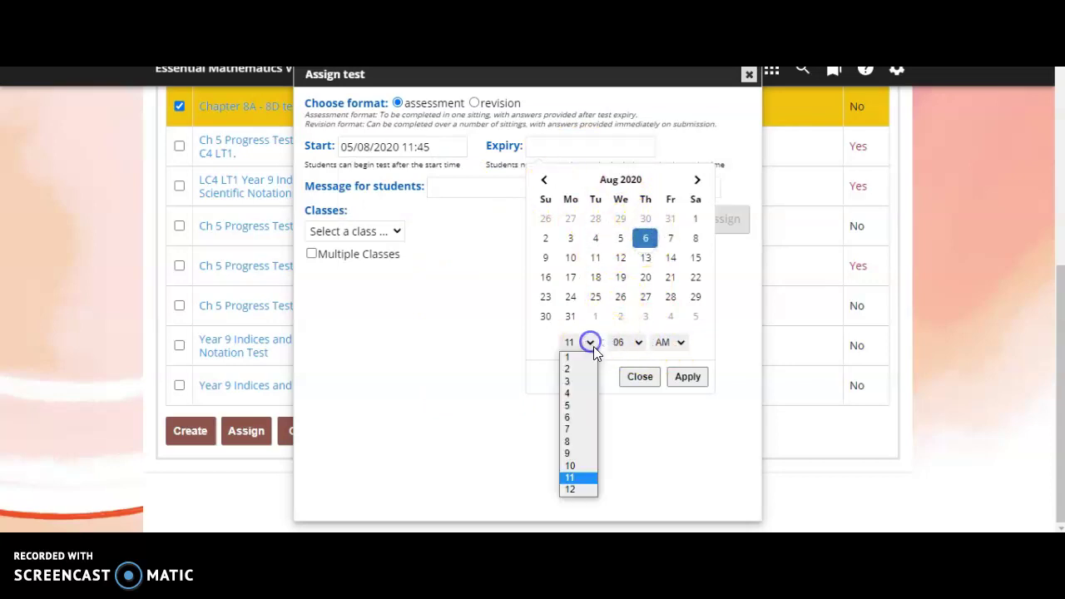
click(679, 380)
click(467, 188)
text(Good Luck)
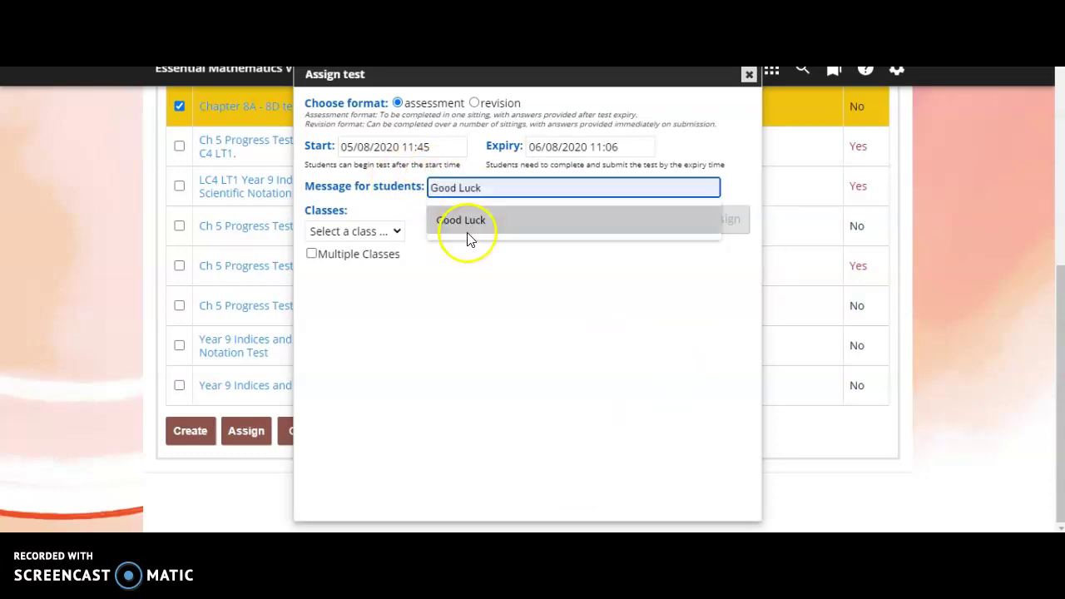
click(466, 225)
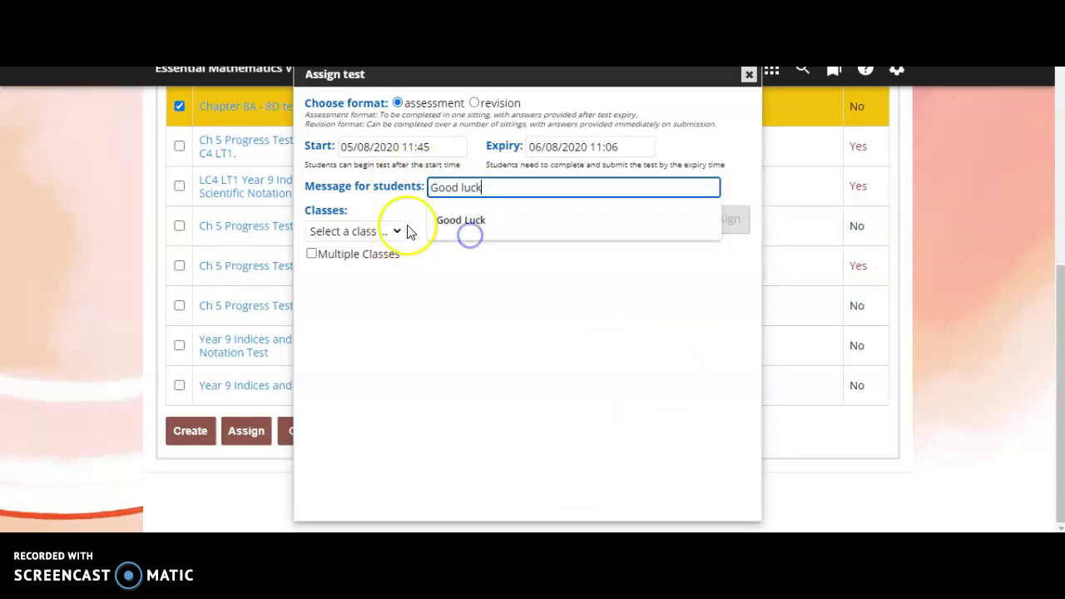
Step: Choose class 09B 2020 for the assignment and switch from all students to individual student selection
click(345, 236)
click(345, 281)
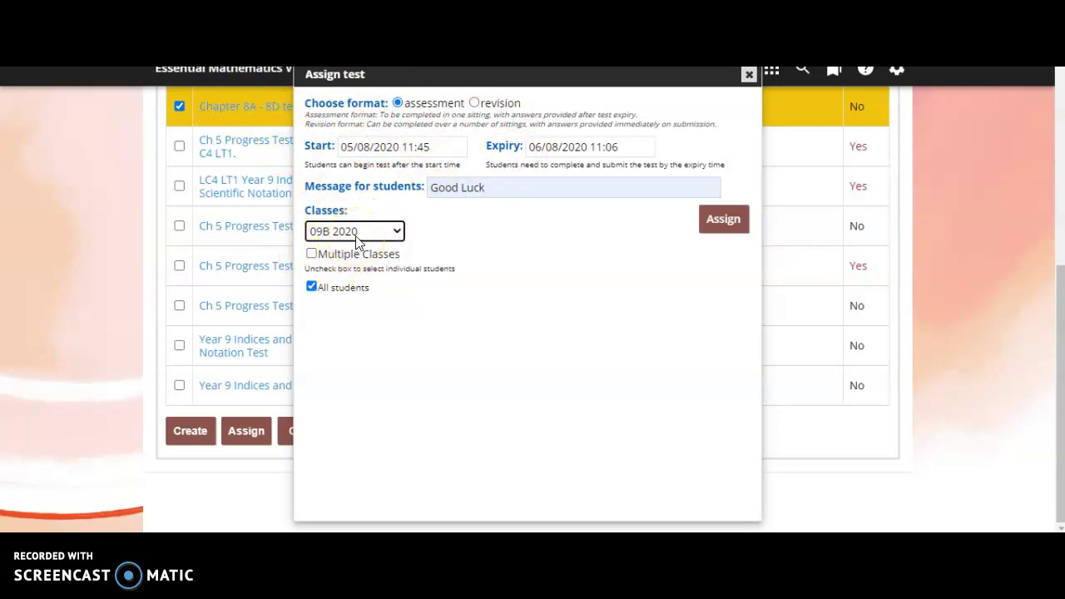
click(311, 287)
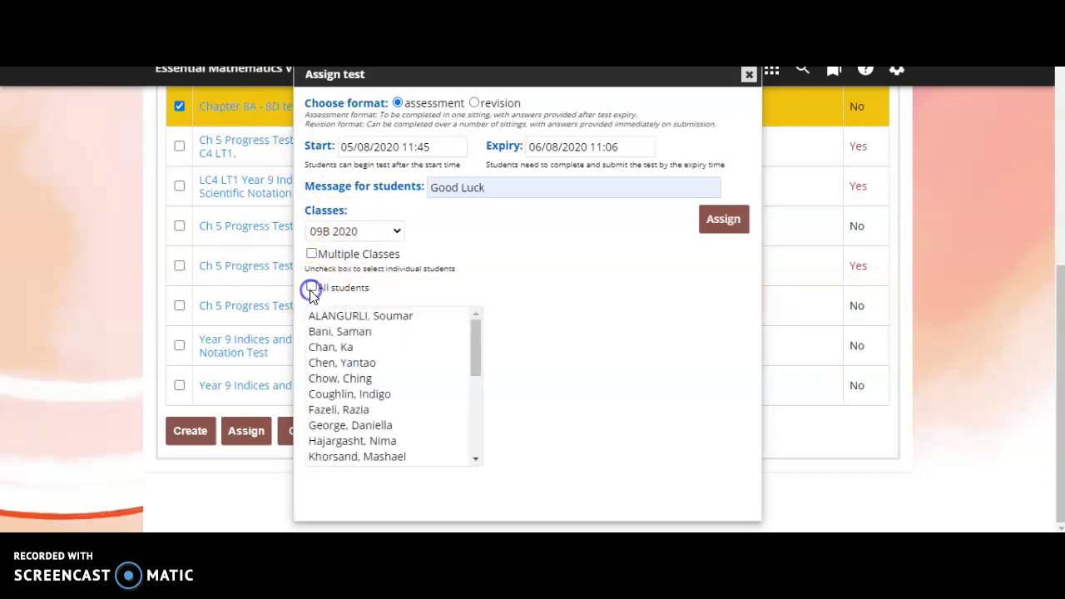
Step: Select eight individual students from the class list as recipients and close the assignment form without assigning the test
click(381, 321)
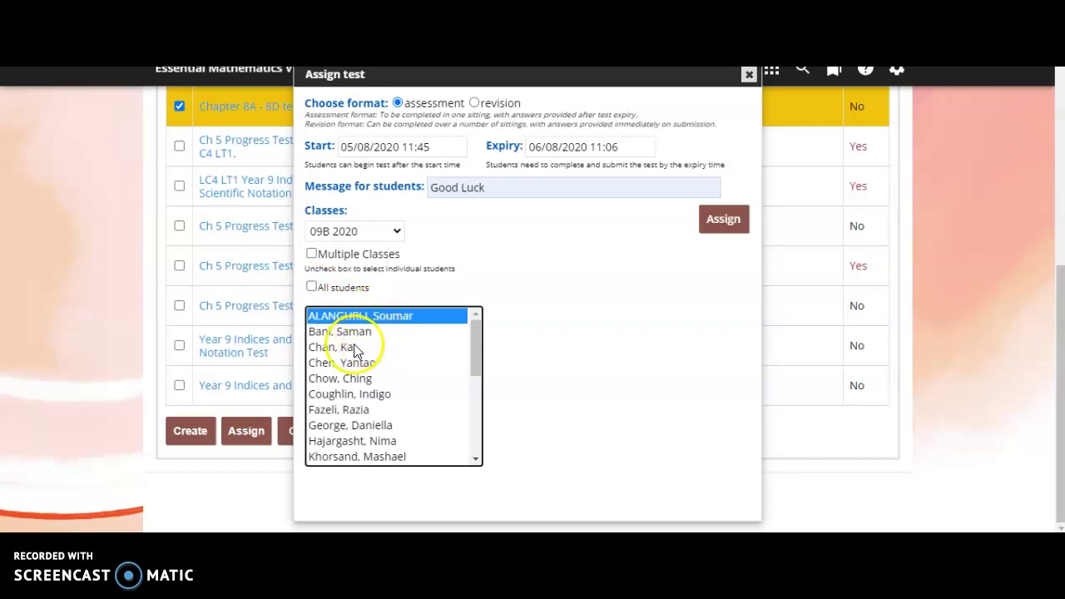
ctrl+click(352, 347)
ctrl+click(366, 363)
ctrl+click(395, 378)
scroll(410, 387, down, 2)
drag(385, 396, 381, 411)
ctrl+click(316, 401)
ctrl+click(320, 412)
ctrl+click(321, 426)
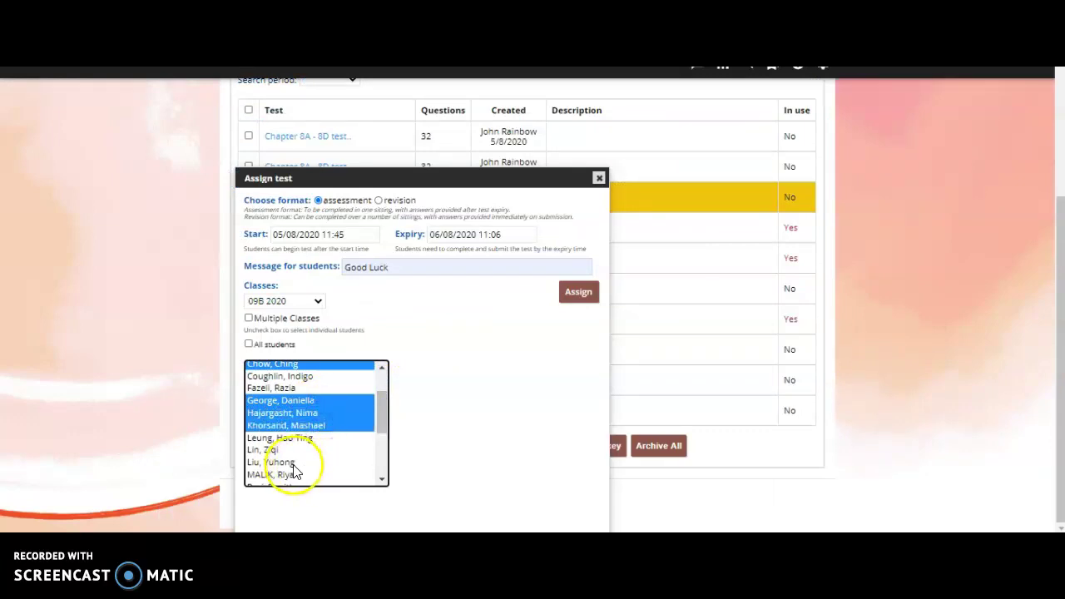
ctrl+click(309, 463)
click(502, 341)
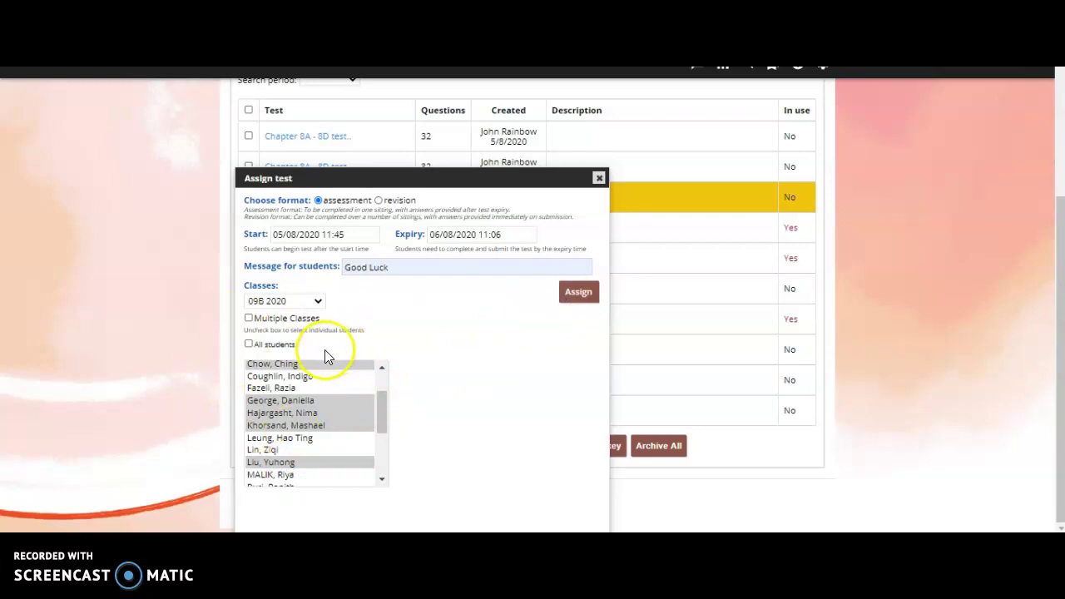
drag(375, 412, 388, 375)
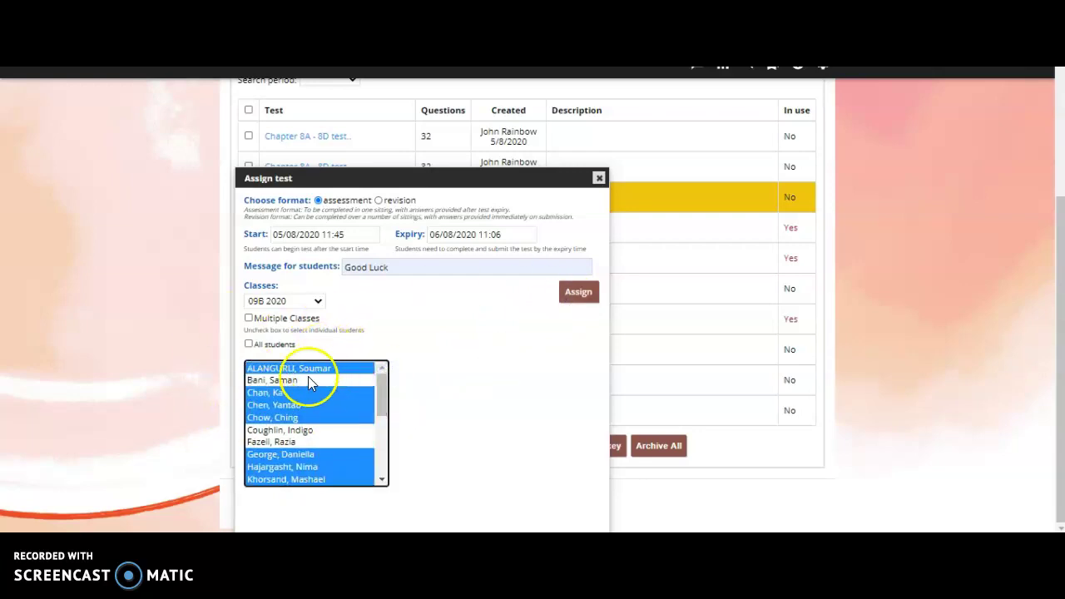
click(446, 341)
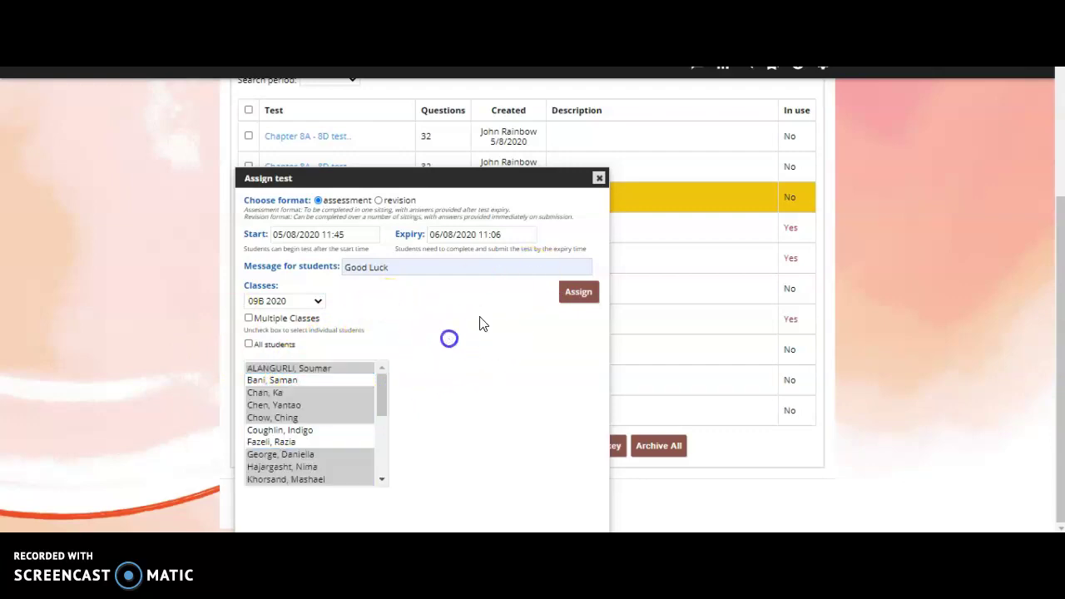
click(599, 178)
Step: Open the students' results for the assigned Ch 5 Progress Test on Ex's 5C - 5D
scroll(404, 185, up, 5)
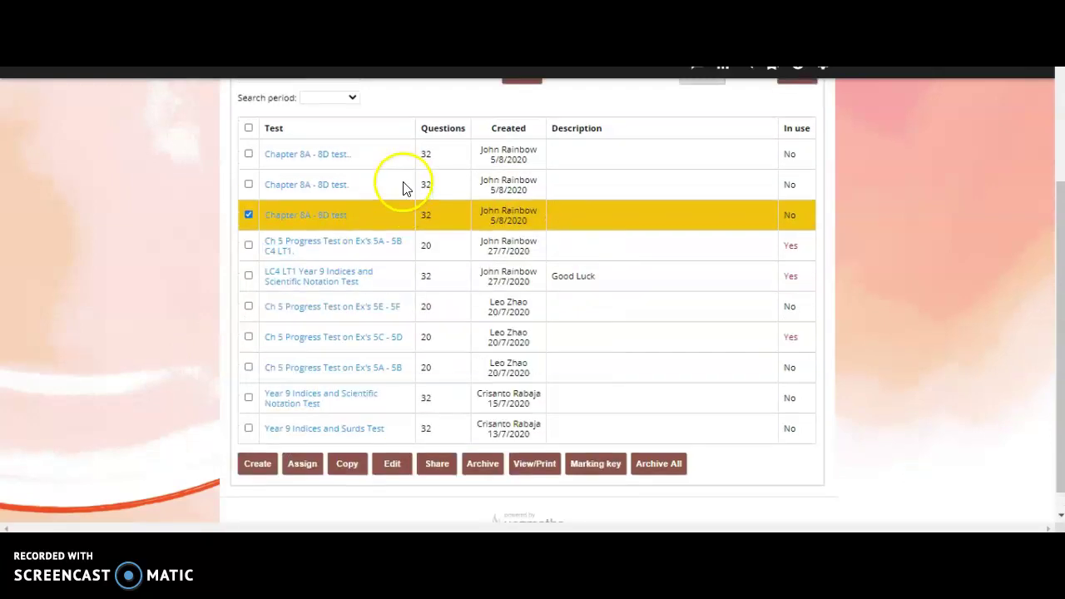
click(413, 225)
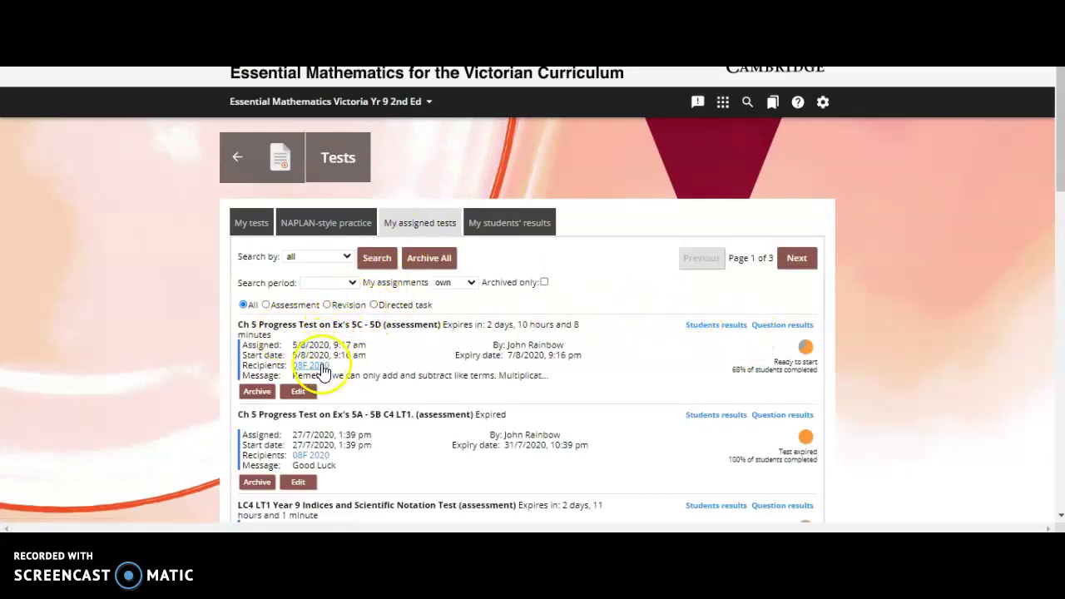
click(728, 330)
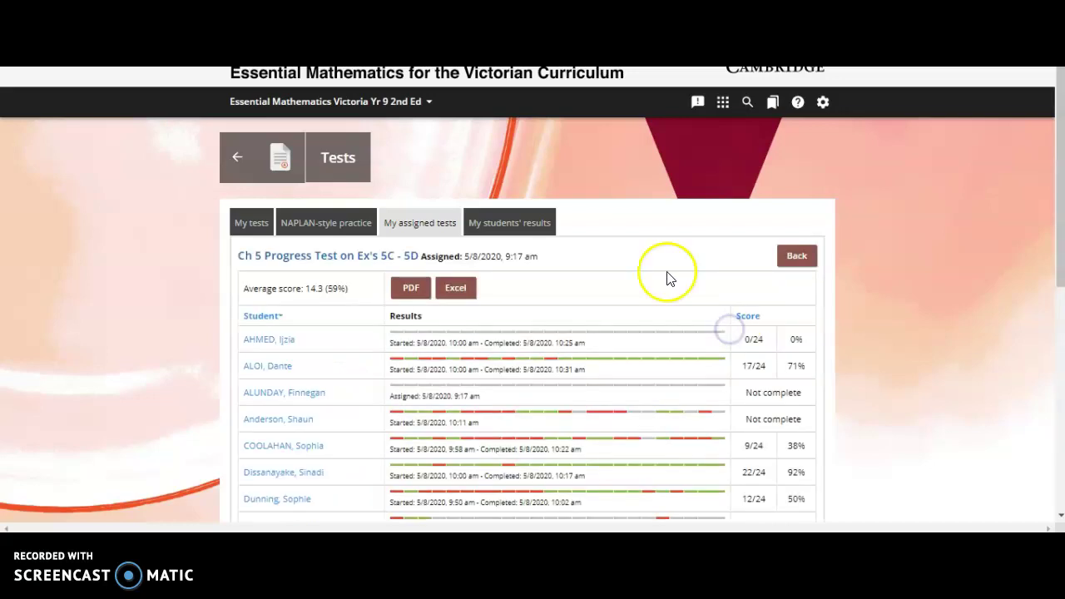
Step: Examine one incorrectly answered early question in the second listed student's results and return to the results list
scroll(716, 358, down, 1)
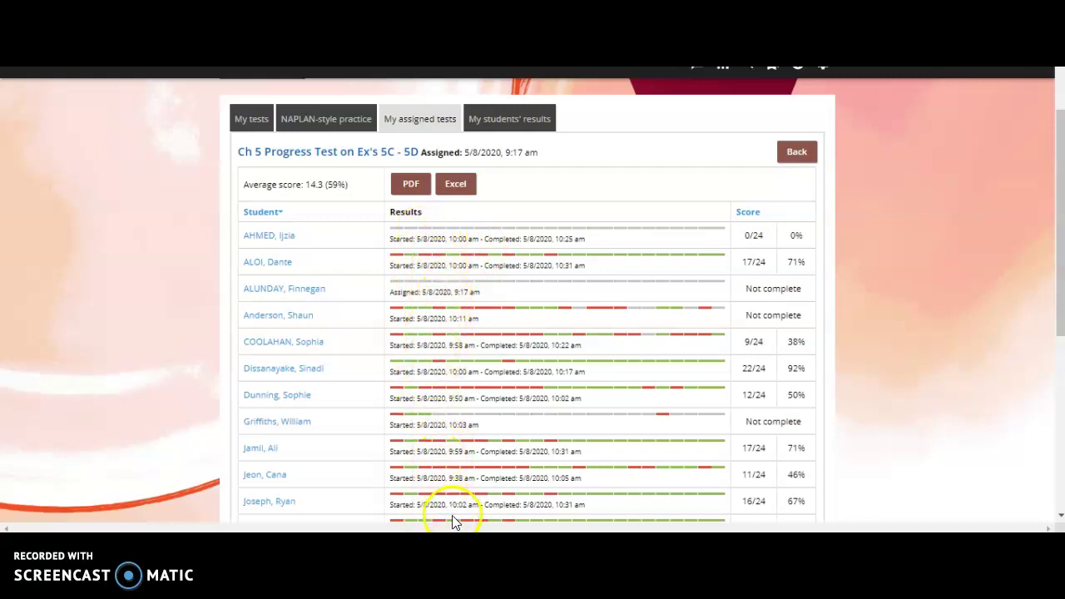
click(437, 256)
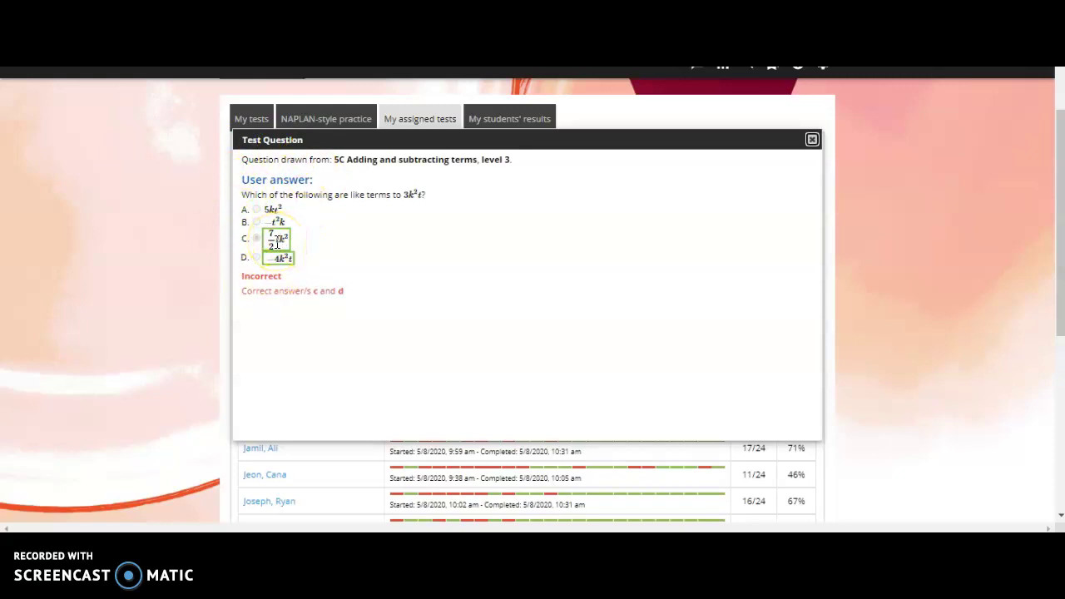
click(812, 141)
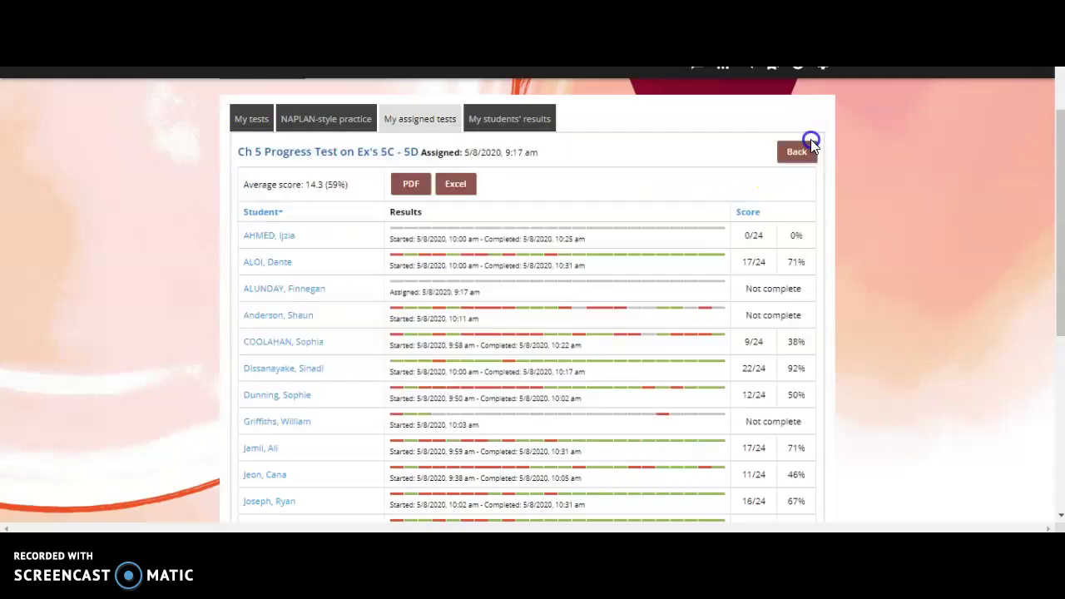